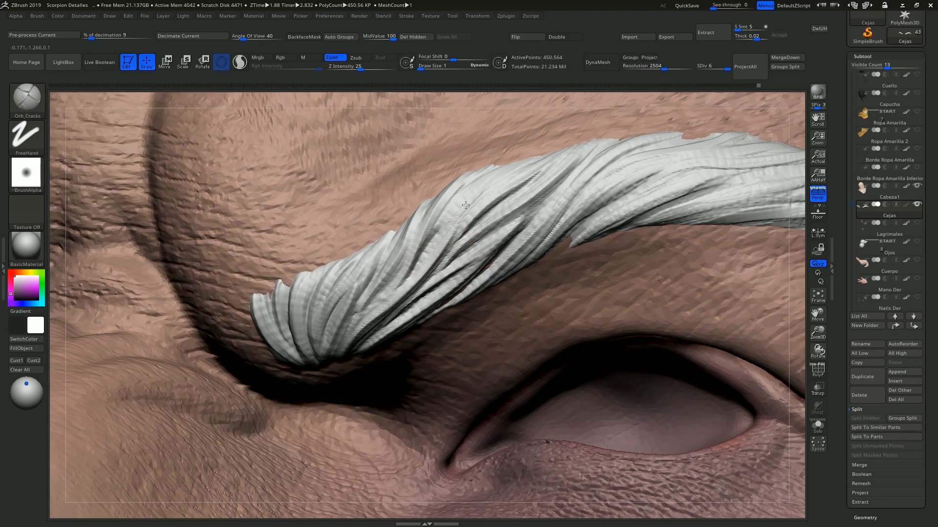
right_drag(485, 230, 441, 210)
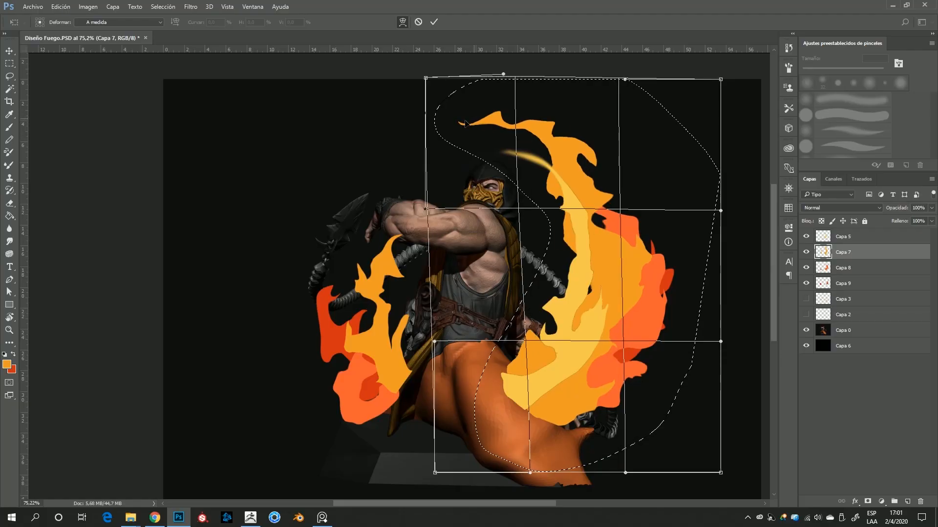
mouse_move(545, 215)
mouse_down()
mouse_move(540, 207)
mouse_move(592, 271)
mouse_move(577, 293)
mouse_up()
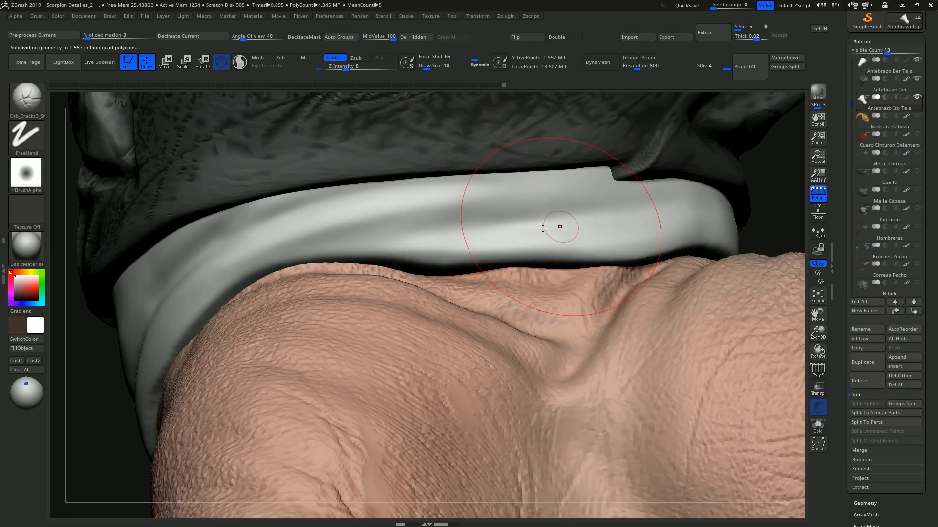
text(s7)
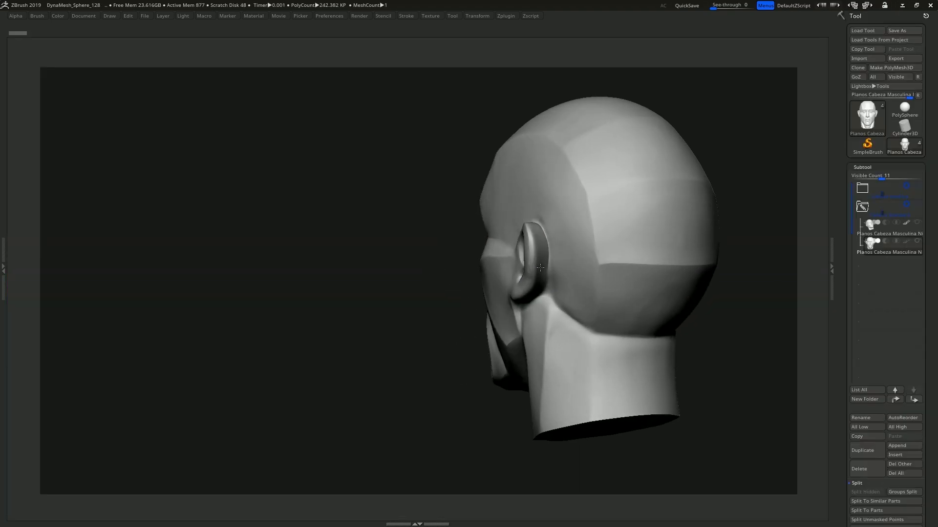
- Examine the facial planes of the Nivel 1 and Nivel 2 male head models from several angles, switching between the two versions
drag(542, 266, 616, 251)
mouse_move(421, 264)
alt+right_down()
mouse_move(481, 276)
mouse_move(486, 307)
mouse_move(490, 279)
alt+right_up()
mouse_move(634, 254)
mouse_down()
mouse_move(635, 238)
mouse_move(670, 239)
mouse_move(659, 292)
mouse_up()
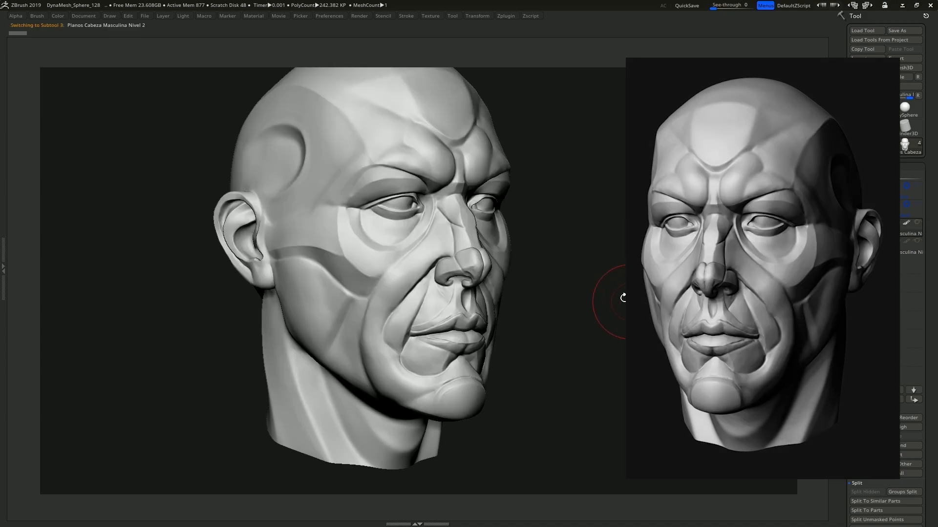
mouse_move(624, 297)
mouse_down()
mouse_move(600, 294)
mouse_move(620, 318)
mouse_move(610, 332)
mouse_move(601, 322)
mouse_move(636, 328)
mouse_up()
drag(542, 335, 617, 347)
mouse_move(434, 307)
ctrl+right_down()
mouse_move(423, 335)
mouse_move(438, 289)
mouse_move(401, 296)
ctrl+right_up()
alt+right_drag(552, 220, 450, 254)
mouse_move(525, 270)
right_down()
mouse_move(447, 276)
mouse_move(449, 249)
mouse_move(502, 252)
mouse_move(497, 276)
mouse_move(341, 298)
mouse_move(328, 272)
mouse_move(375, 300)
mouse_move(415, 304)
right_up()
ctrl+right_drag(487, 350, 492, 298)
right_drag(586, 365, 619, 274)
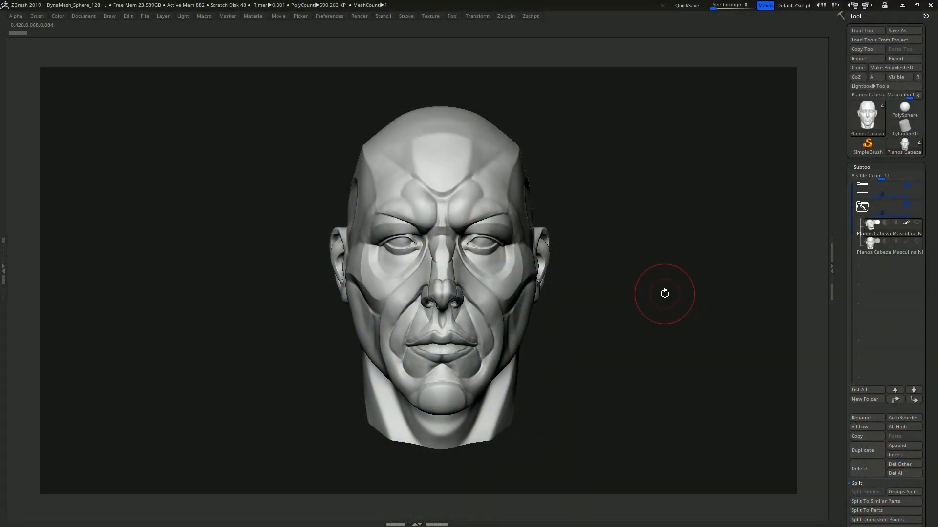
key(Down)
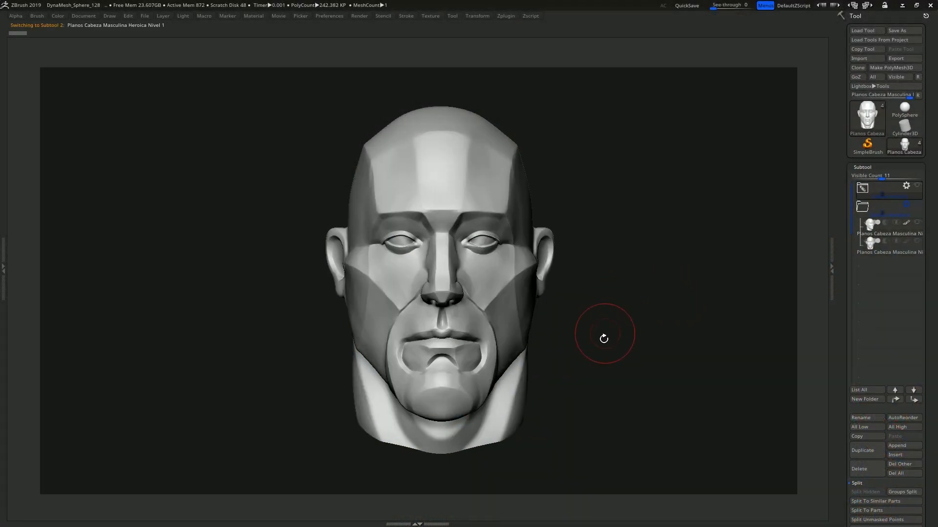
mouse_move(600, 334)
mouse_down()
mouse_move(680, 370)
mouse_move(508, 344)
mouse_move(607, 352)
mouse_move(597, 311)
mouse_move(576, 324)
mouse_move(649, 329)
mouse_move(576, 325)
mouse_move(586, 310)
mouse_move(549, 282)
mouse_move(551, 290)
mouse_move(597, 275)
mouse_up()
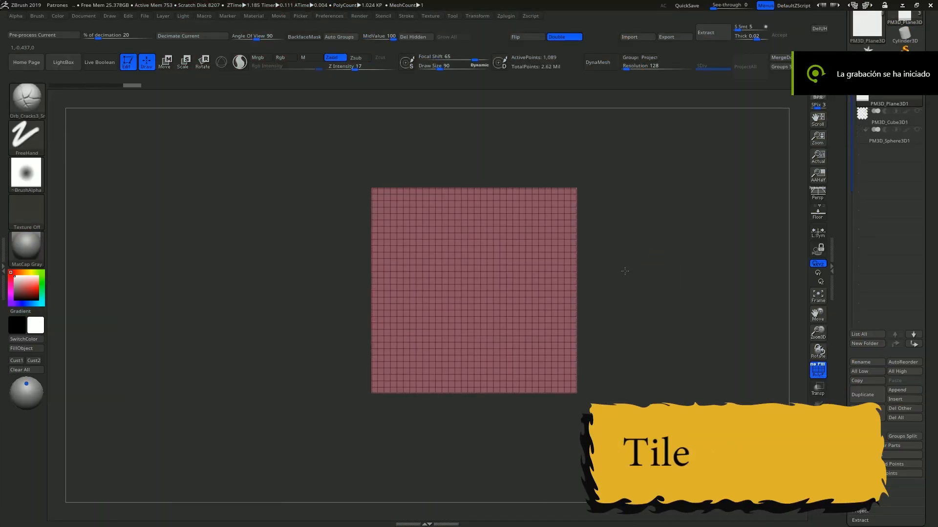
- Turn off the wireframe display on the plane and make the PM3D_Cube3D1 subtool visible and active
key(shift+f)
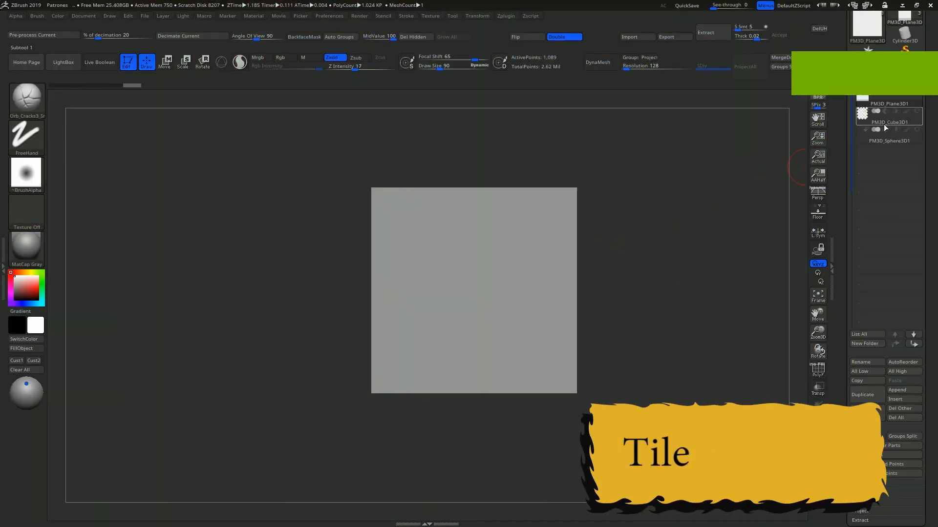
click(916, 112)
click(863, 117)
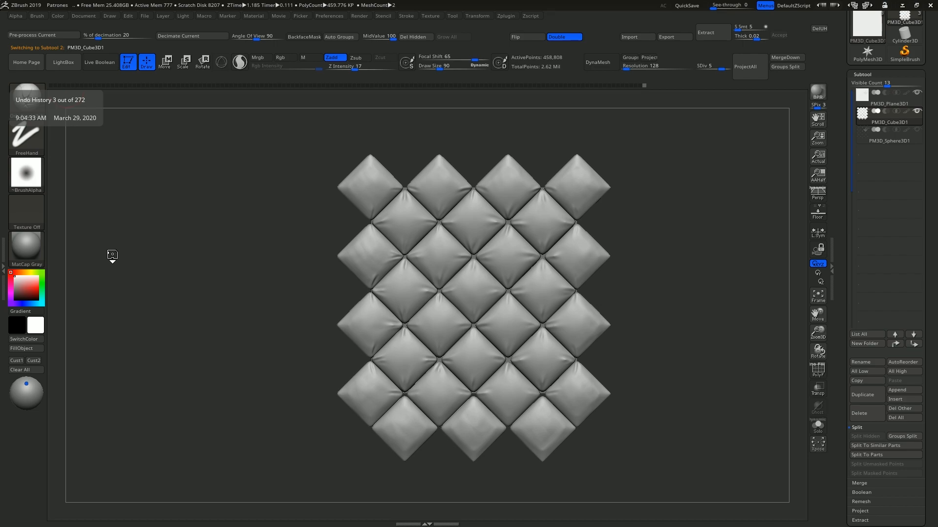
- Scrub the cube subtool's undo history from its early stages to the finished pattern of padded diamonds
key(ctrl+z)
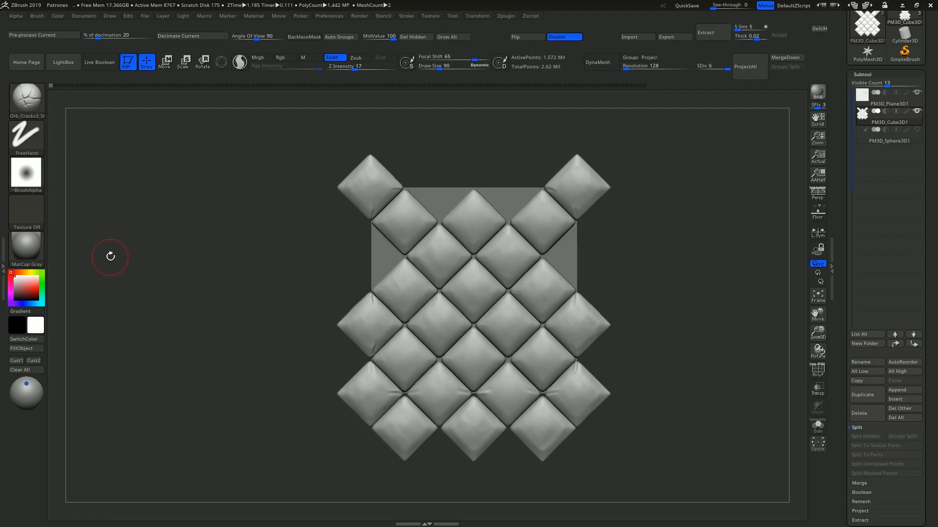
click(51, 89)
drag(51, 86, 59, 87)
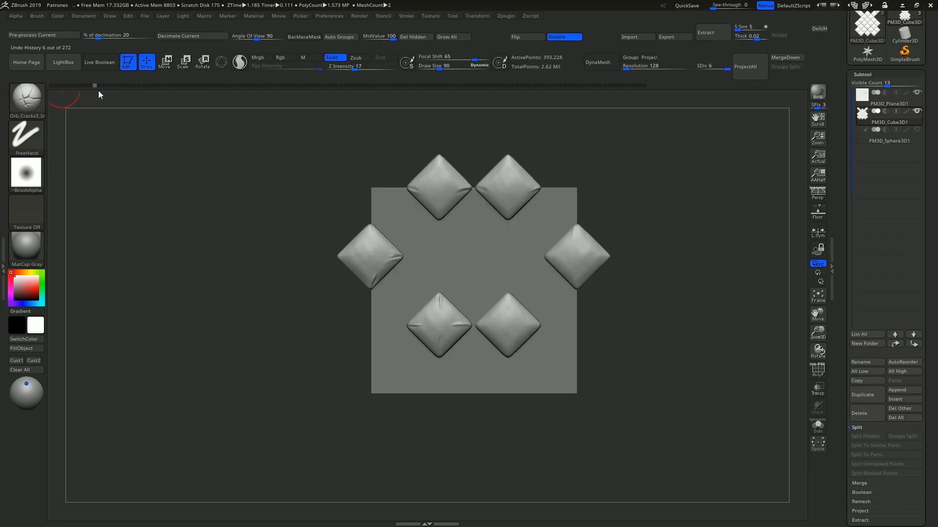
drag(161, 98, 231, 100)
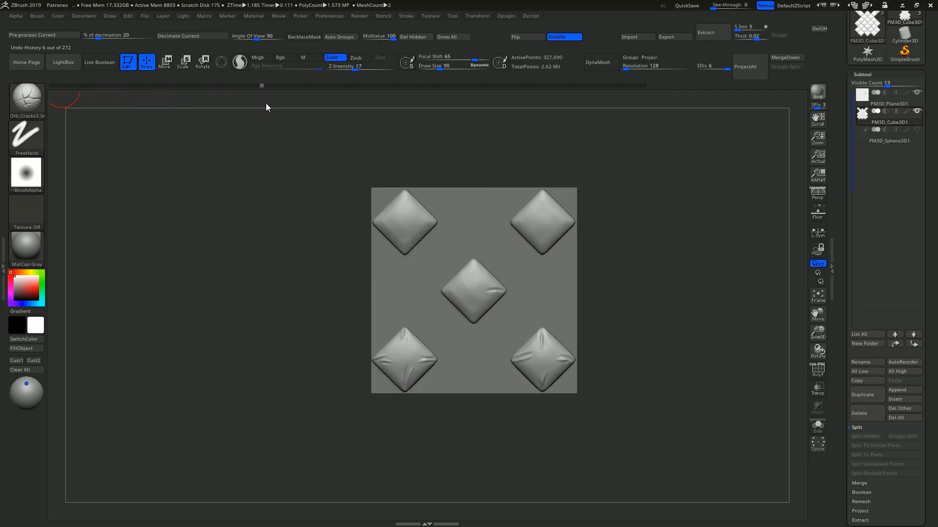
drag(359, 121, 695, 139)
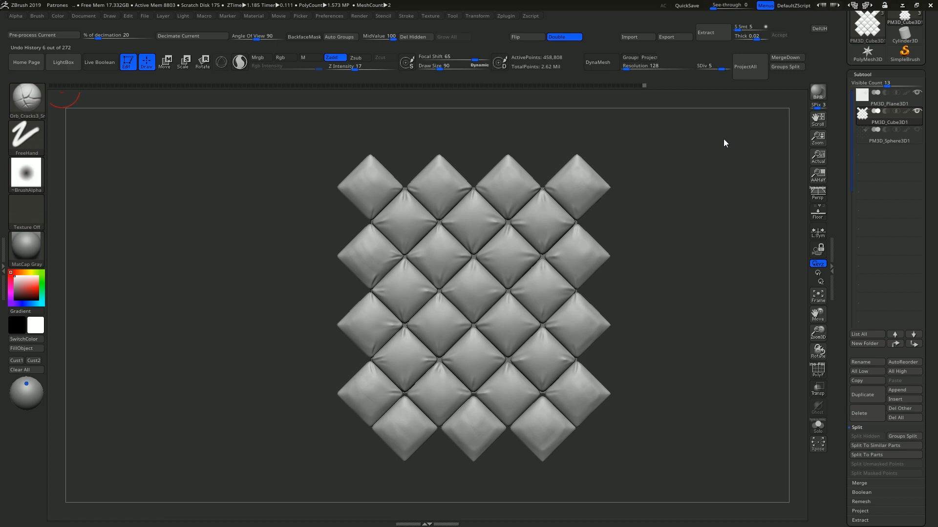
- Show and select the PM3D_Sphere3D1 subtool and replay how its buttons were placed between the diamonds
click(917, 130)
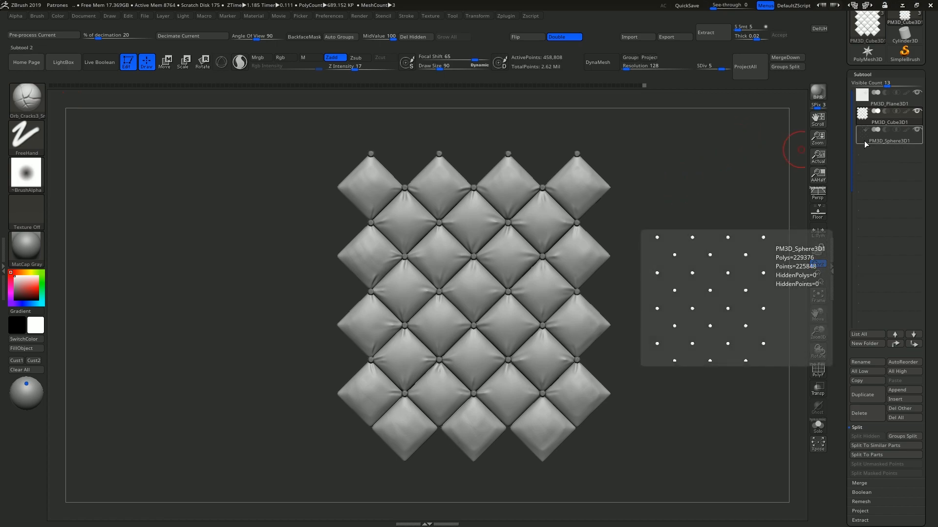
click(869, 141)
mouse_move(156, 89)
mouse_down()
mouse_move(53, 91)
mouse_move(88, 101)
mouse_up()
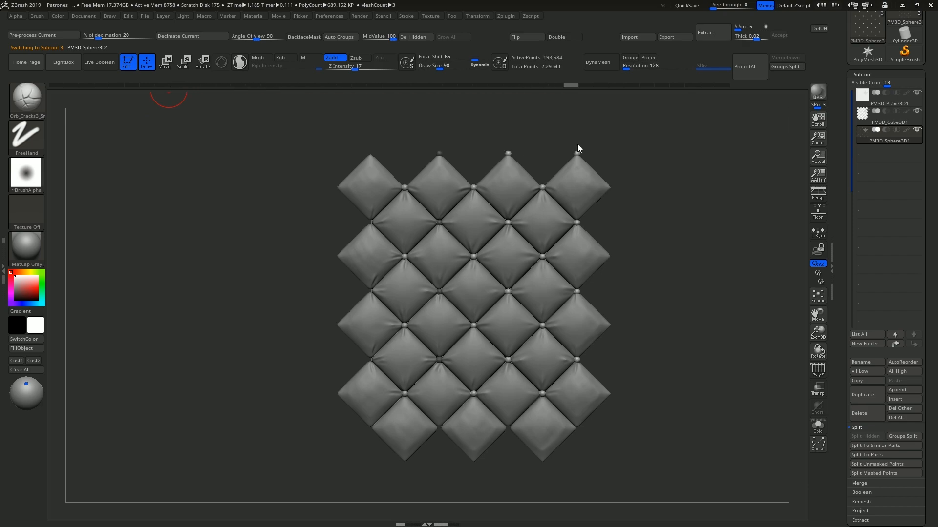
right_drag(660, 212, 697, 224)
mouse_move(697, 224)
ctrl+right_down()
mouse_move(697, 313)
mouse_move(684, 220)
ctrl+right_up()
right_drag(503, 245, 536, 178)
- Turn off proportional document sizing and resize the document to a square with a height of 540
click(37, 16)
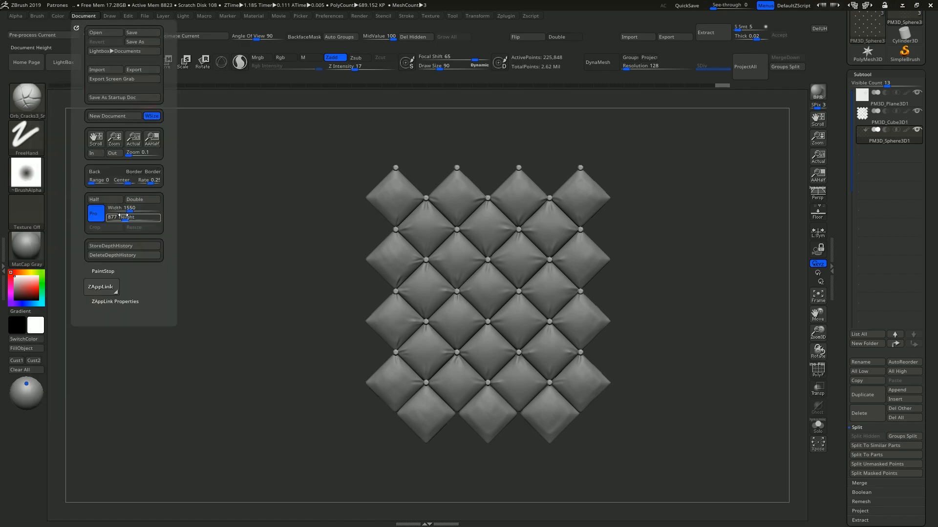
click(104, 219)
click(127, 219)
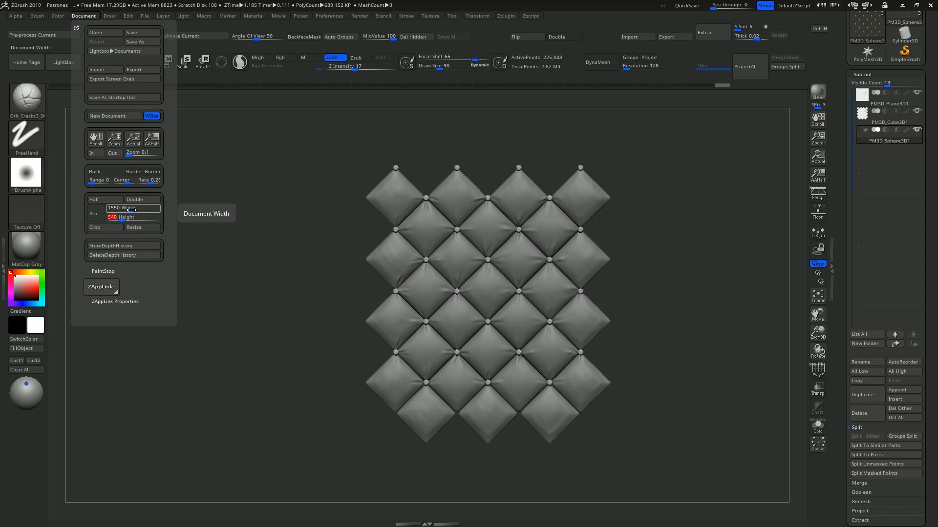
click(135, 227)
click(484, 289)
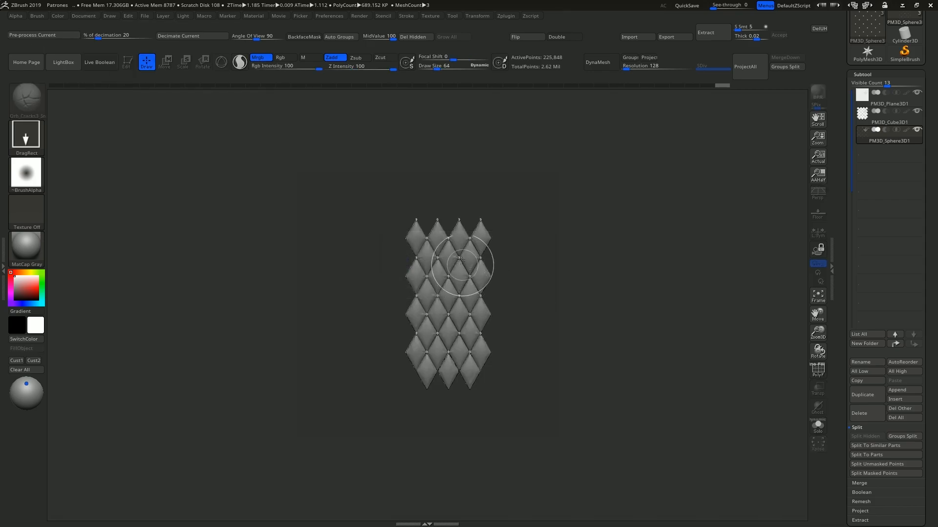
- Clear the canvas, select the PM3D_Plane3D1 subtool and redraw the model in edit mode, framed in the document
key(ctrl+n)
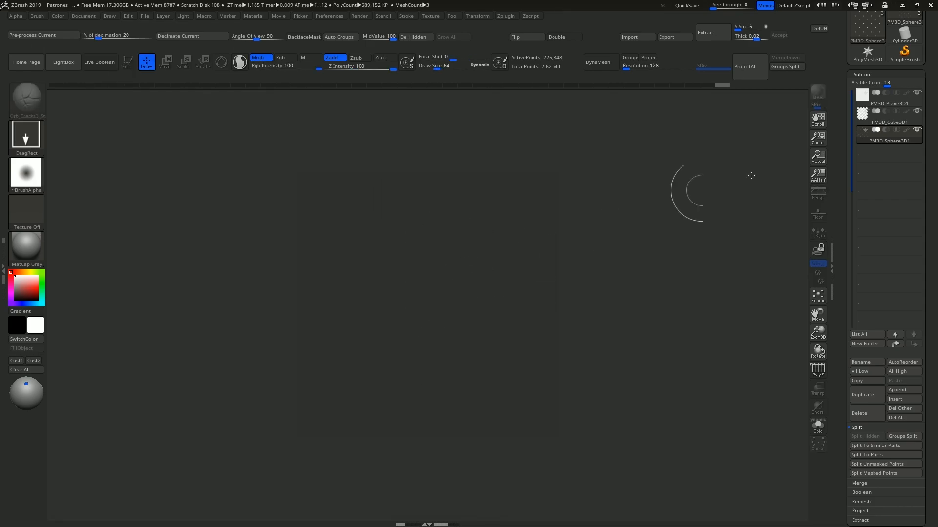
click(863, 96)
key(ctrl+n)
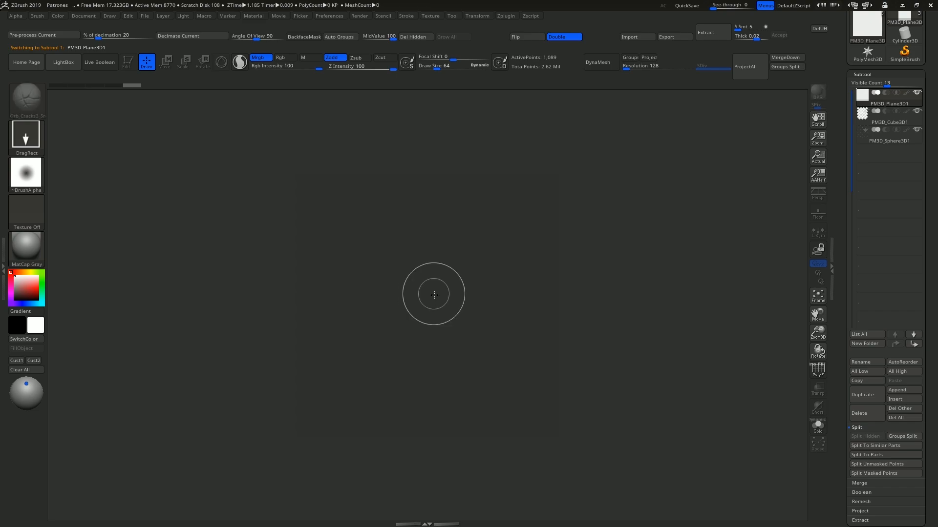
drag(430, 294, 452, 385)
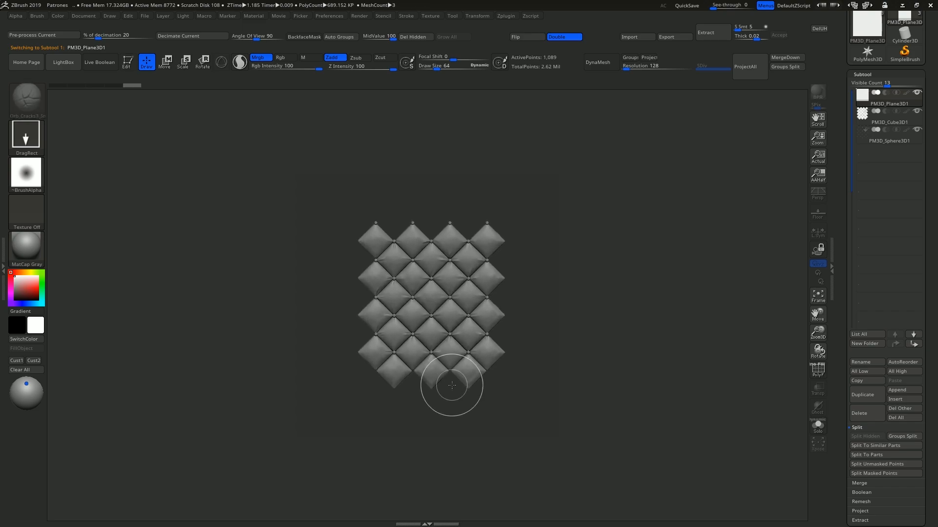
key(t)
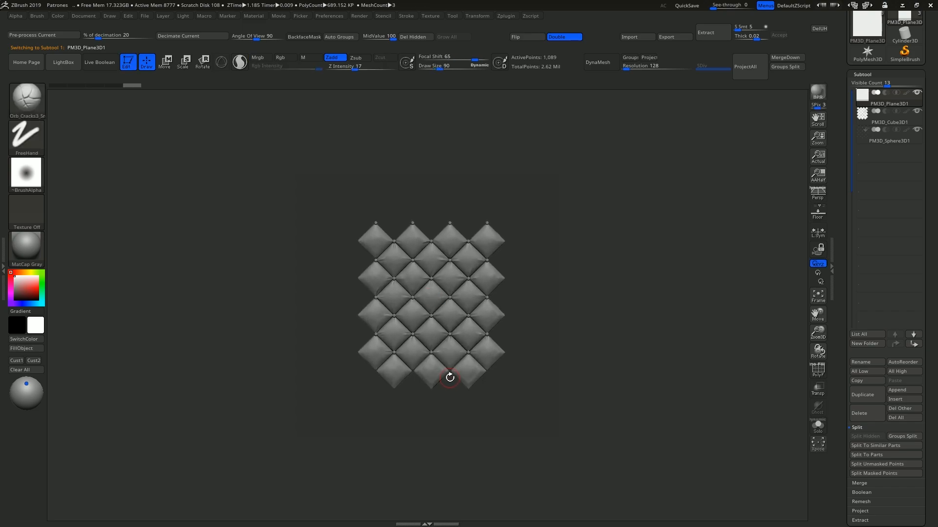
key(f)
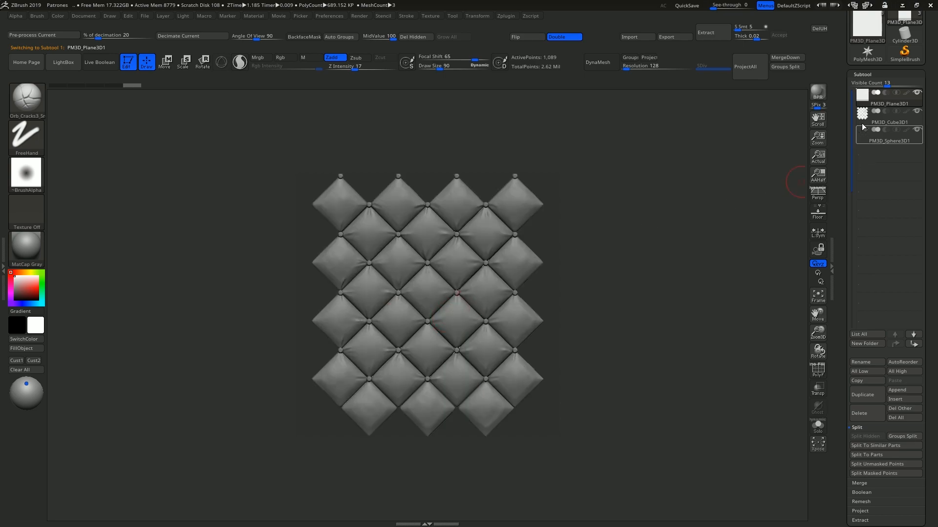
- Isolate the plane to frame it exactly within the square document and bring the other subtools back into view
click(817, 427)
key(f)
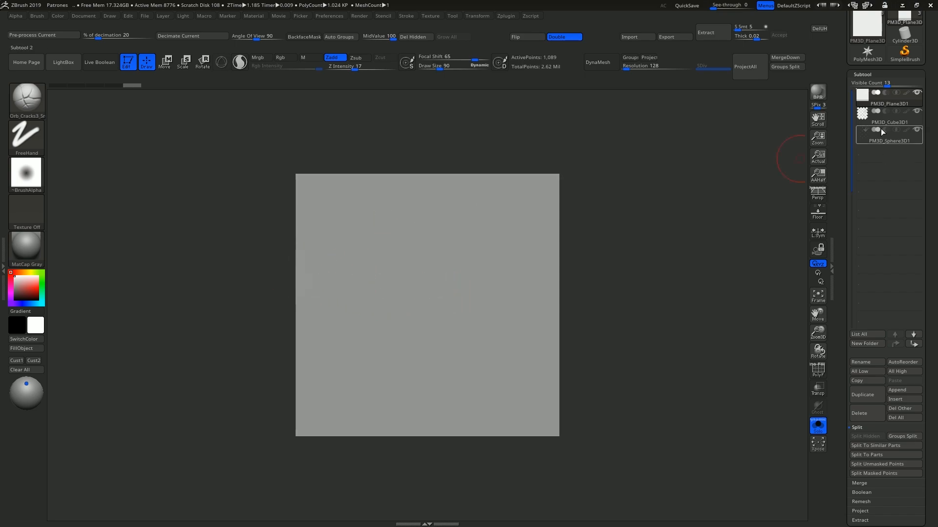
click(818, 427)
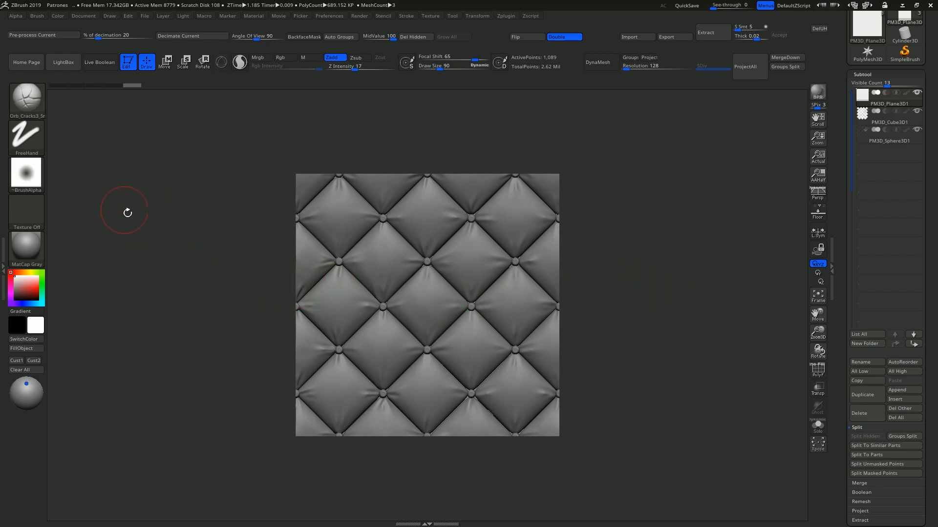
- Choose the Standard brush and capture the quilted tile as its alpha with GrabDoc
key(b)
key(s)
key(t)
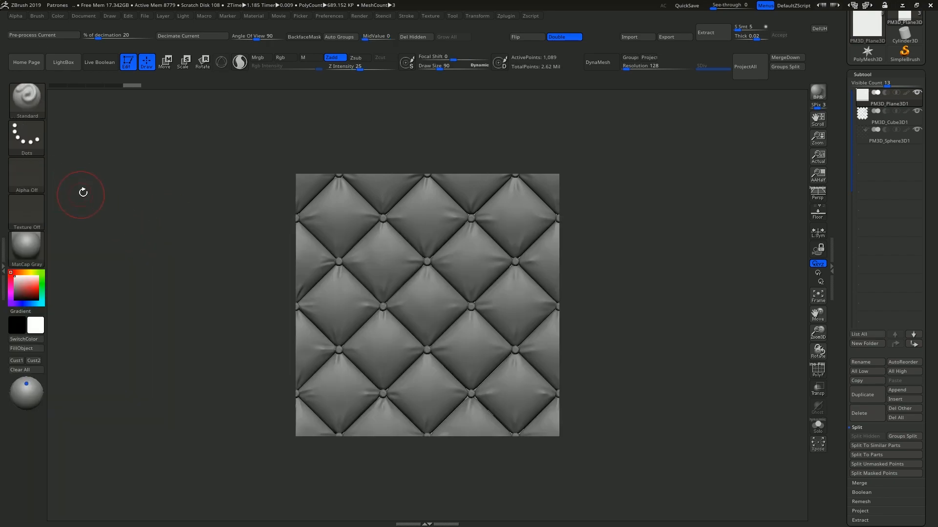
click(28, 176)
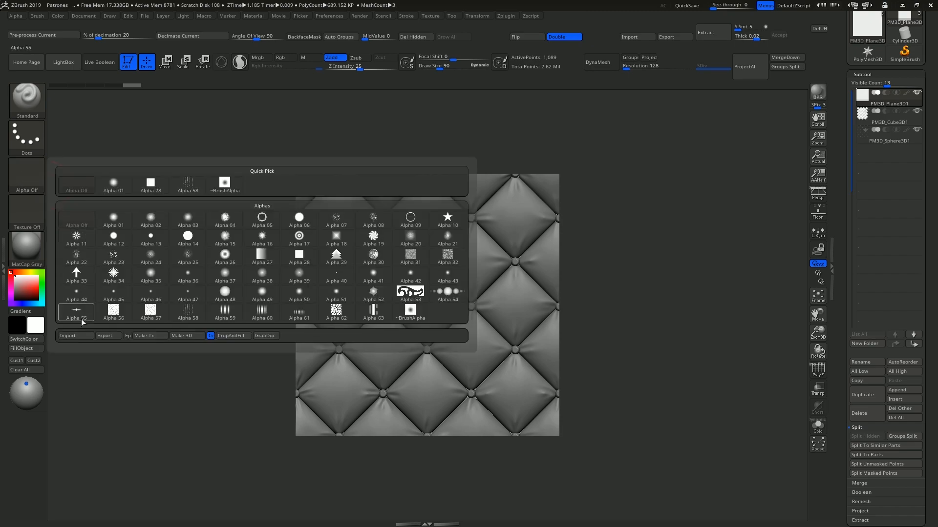
click(266, 336)
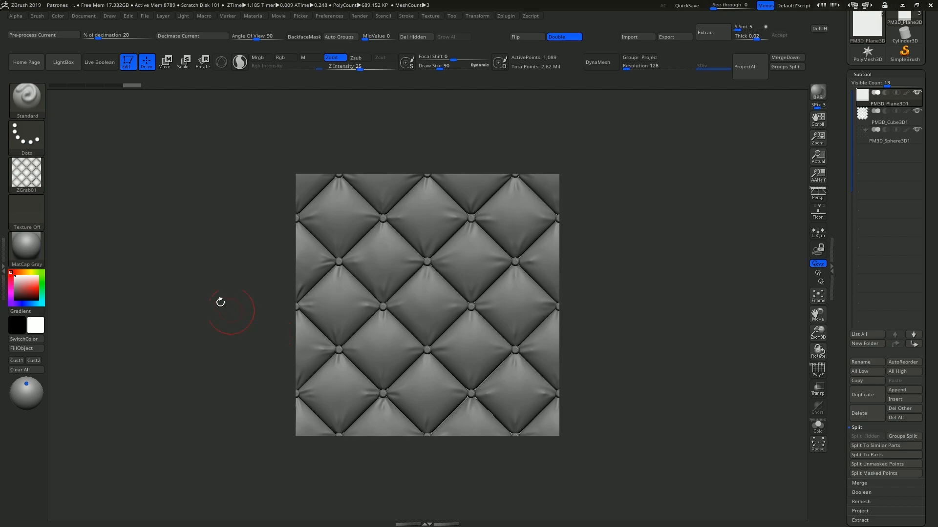
mouse_move(36, 173)
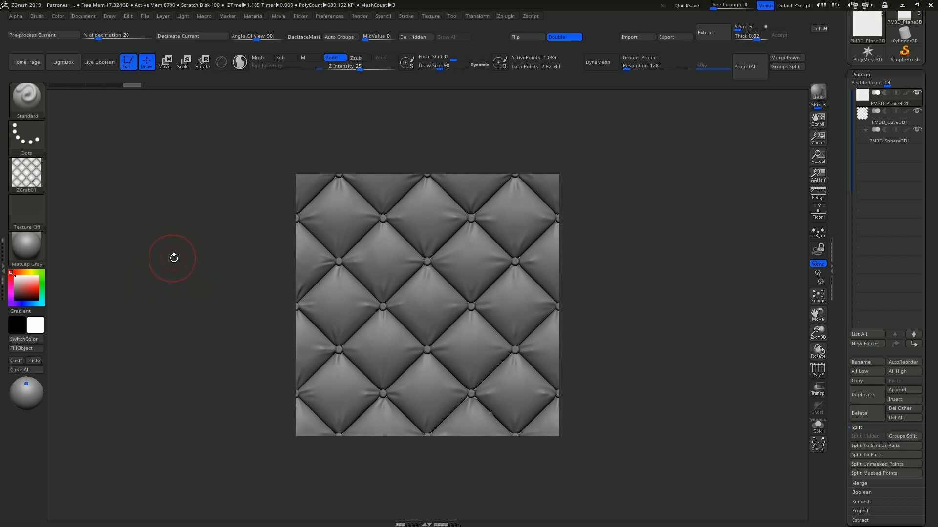
- Append a sphere as a new subtool and subdivide it to level 5
click(901, 392)
click(636, 351)
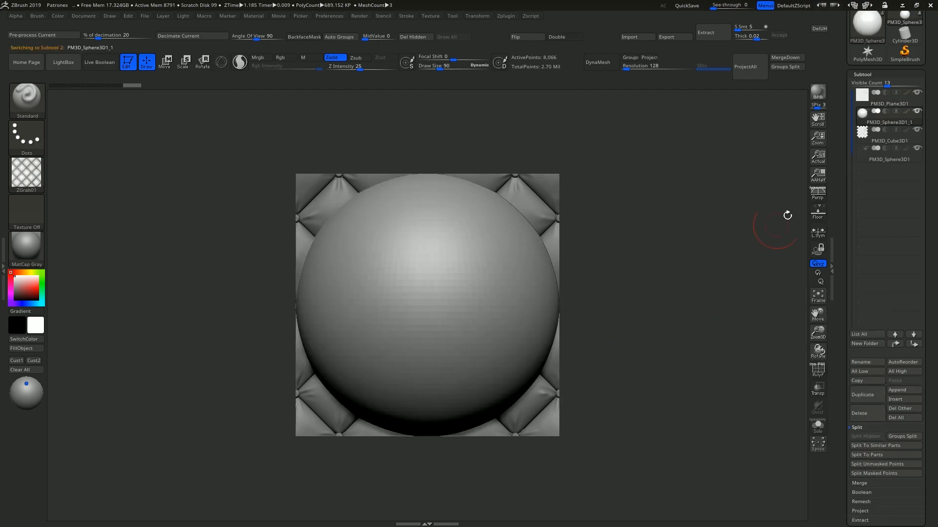
key(ctrl)
key(ctrl+d)
key(ctrl+d)
key(ctrl+d)
key(ctrl+d)
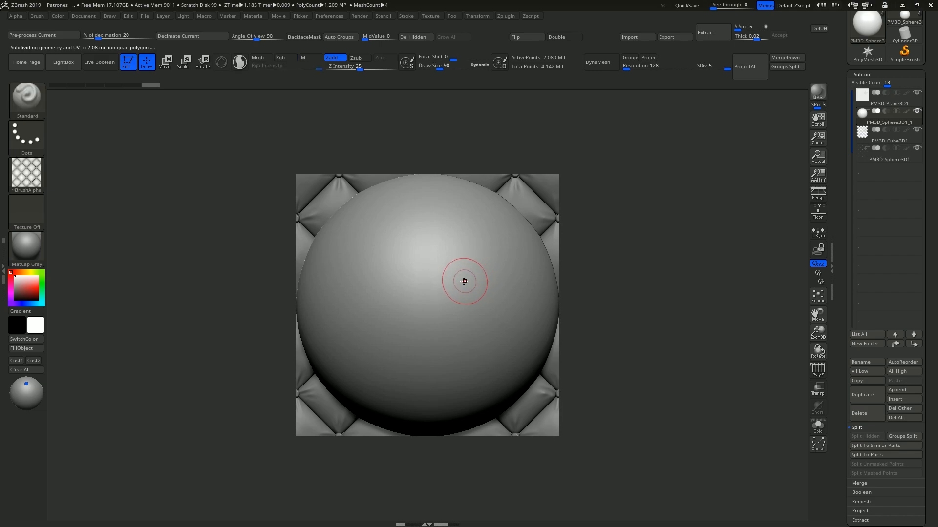
- Set the brush stroke to DragRect and stamp the captured quilted alpha across the front of the sphere
click(27, 138)
click(114, 146)
drag(413, 295, 509, 219)
key(ctrl+z)
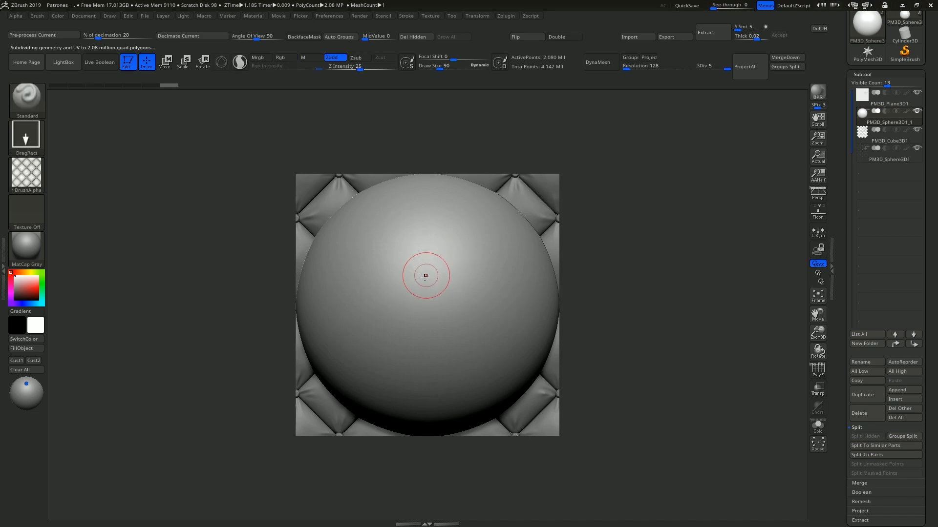
drag(434, 318, 640, 112)
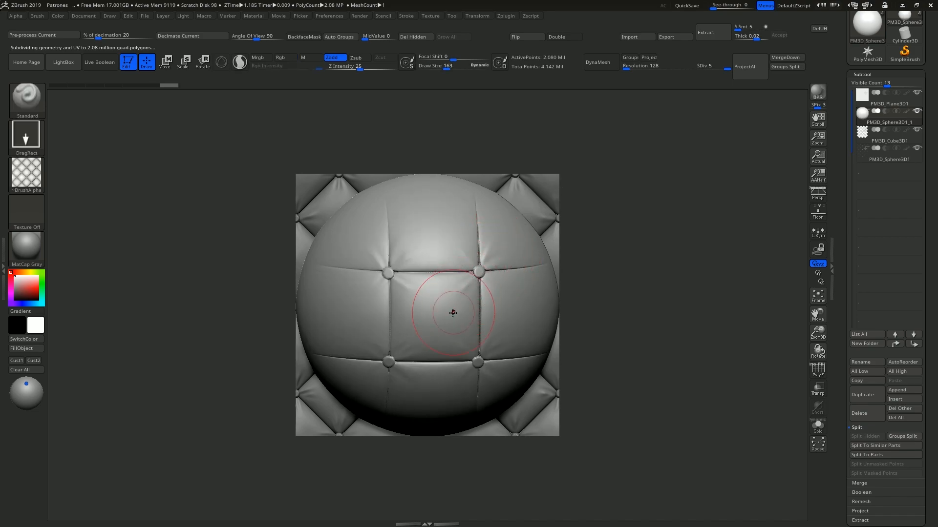
- Inspect the stamped quilting up close, undo the last stamp and subdivide the sphere once more
ctrl+right_drag(398, 279, 387, 242)
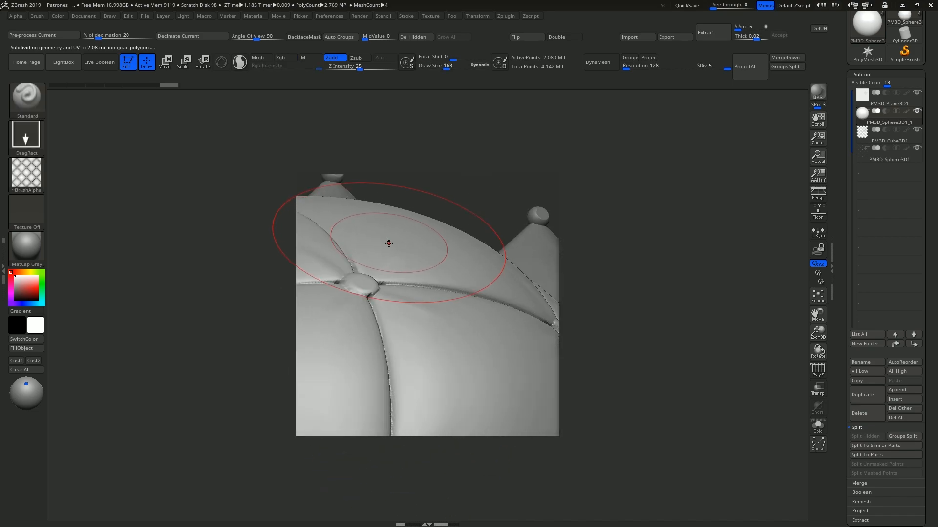
ctrl+right_drag(418, 333, 398, 279)
key(ctrl+z)
key(ctrl+d)
shift+right_drag(403, 359, 408, 331)
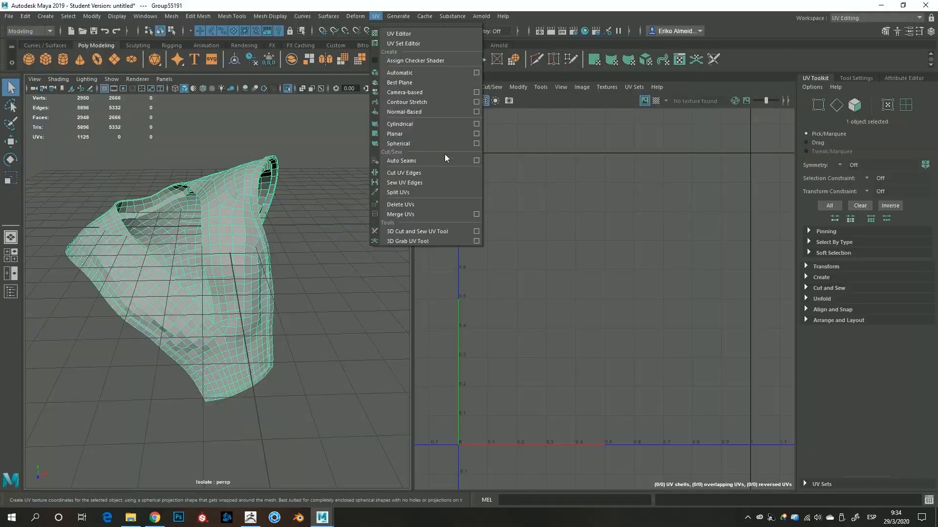
- Apply a planar UV projection from the Z axis to the vest mesh, fitted to its bounding box
click(478, 131)
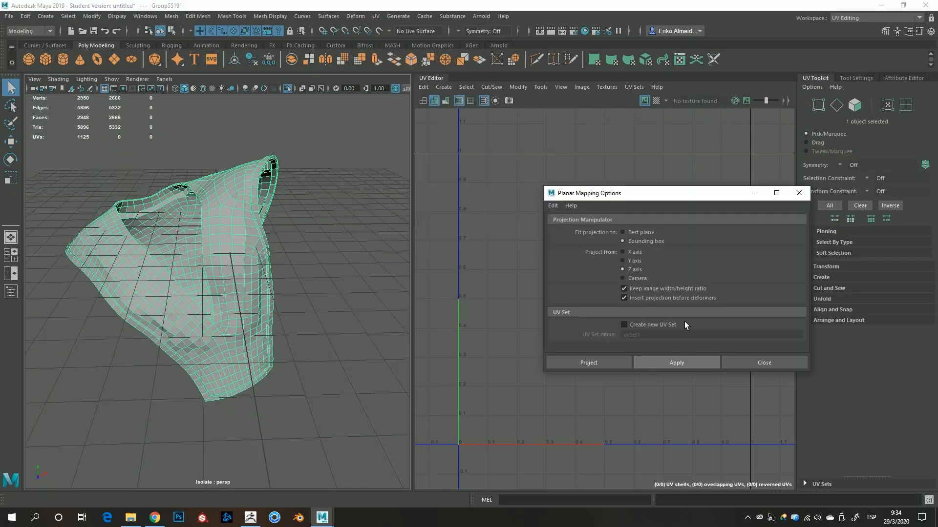
click(676, 363)
click(799, 193)
scroll(330, 261, up, 5)
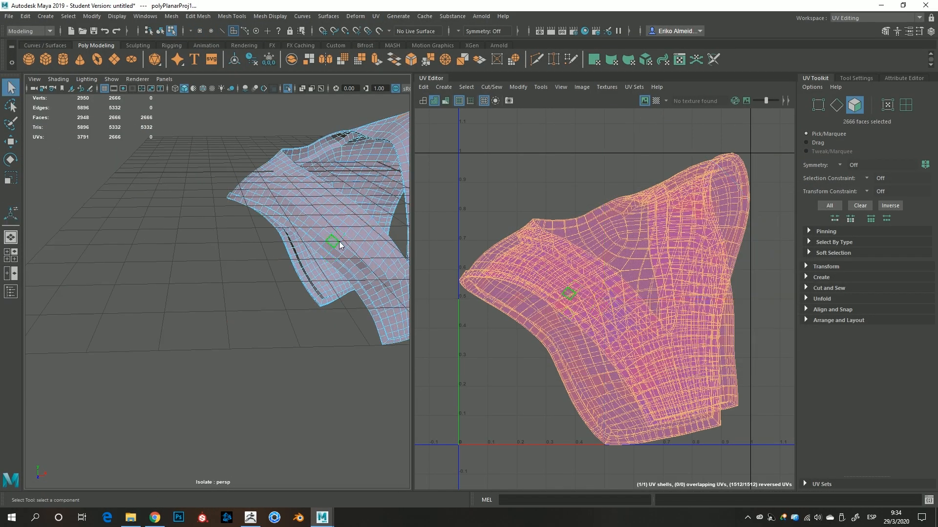
alt+drag(331, 261, 330, 205)
scroll(308, 308, up, 3)
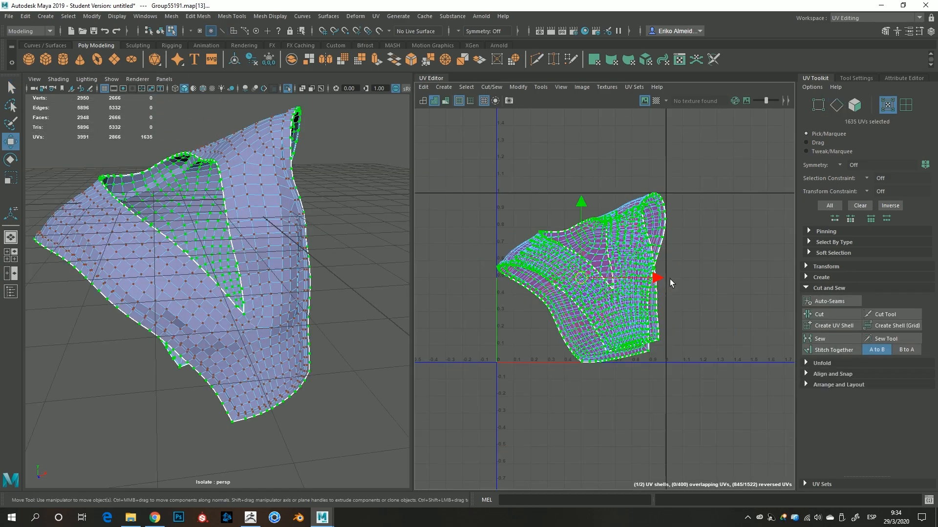
- Move the cut inner-lining UV shell beside the outer shell outside the UV tile, and select the outer shell
drag(671, 283, 490, 298)
alt+middle_drag(490, 295, 536, 294)
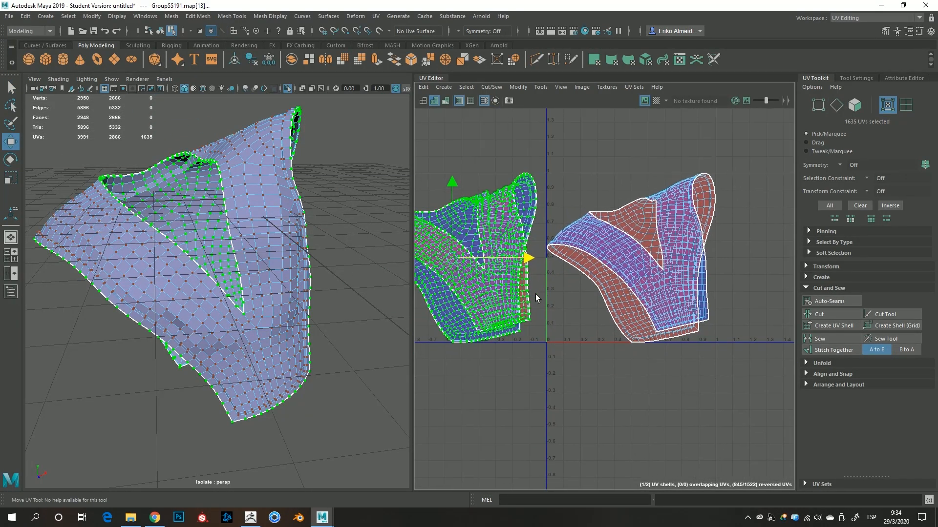
click(634, 271)
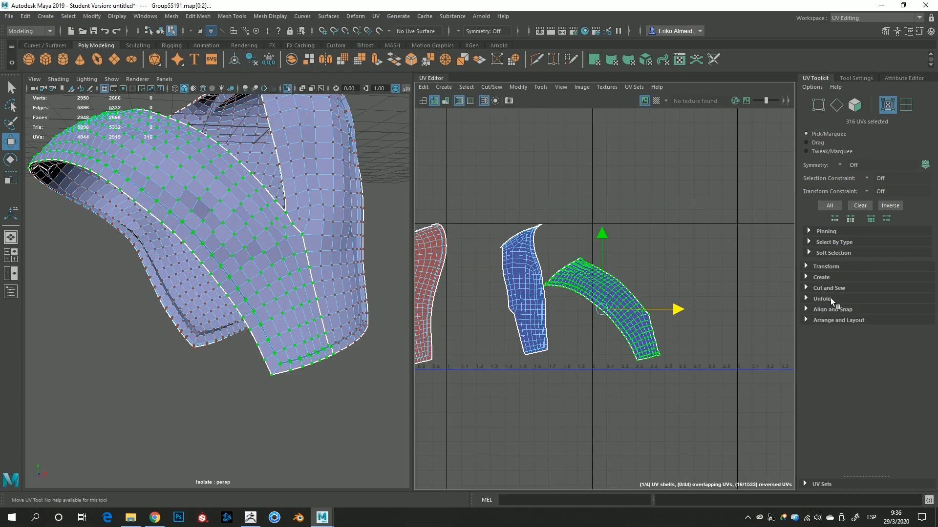
- Unfold the vest's curved side-strip UV shell, and rotate and move the outer shells so they stand upright side by side
click(830, 299)
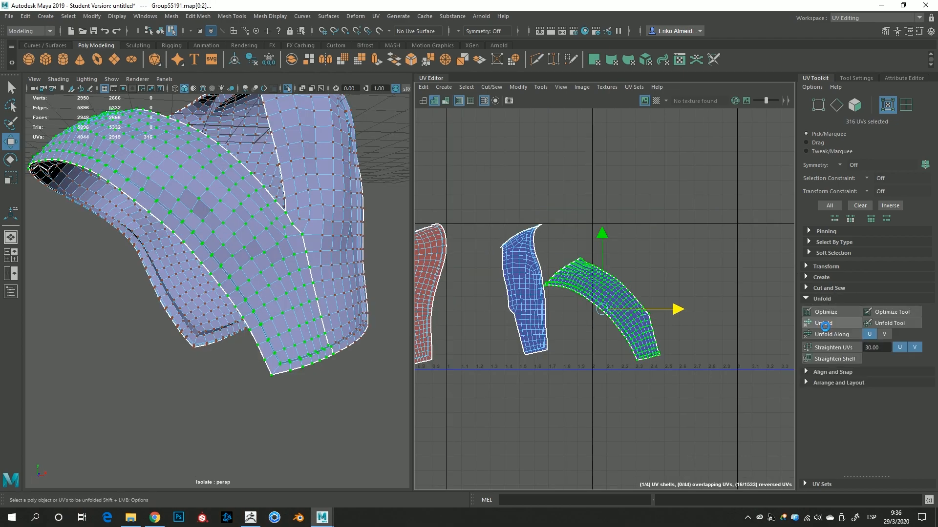
key(e)
drag(671, 320, 671, 359)
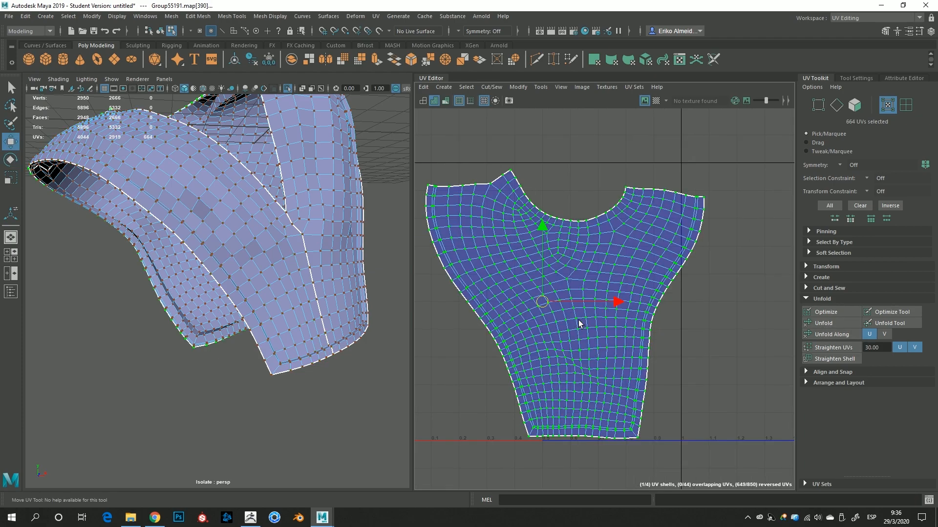
key(e)
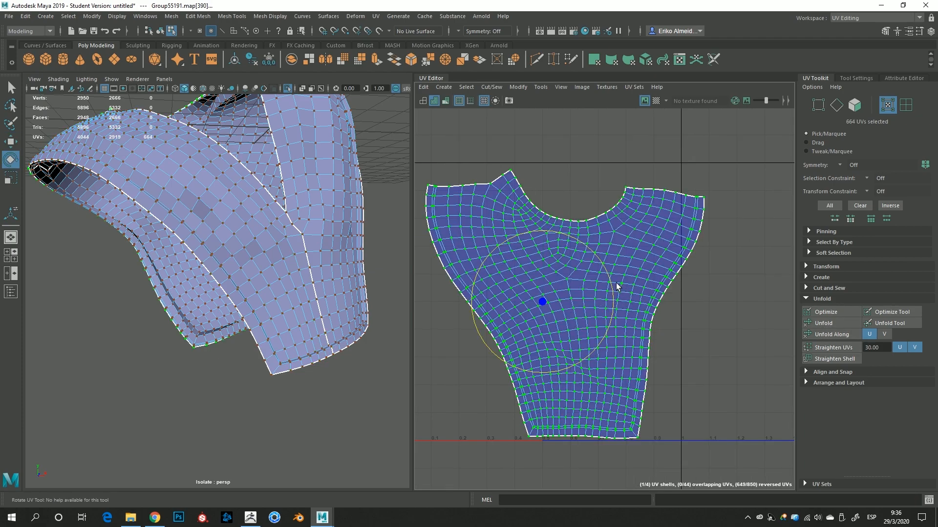
drag(612, 287, 618, 293)
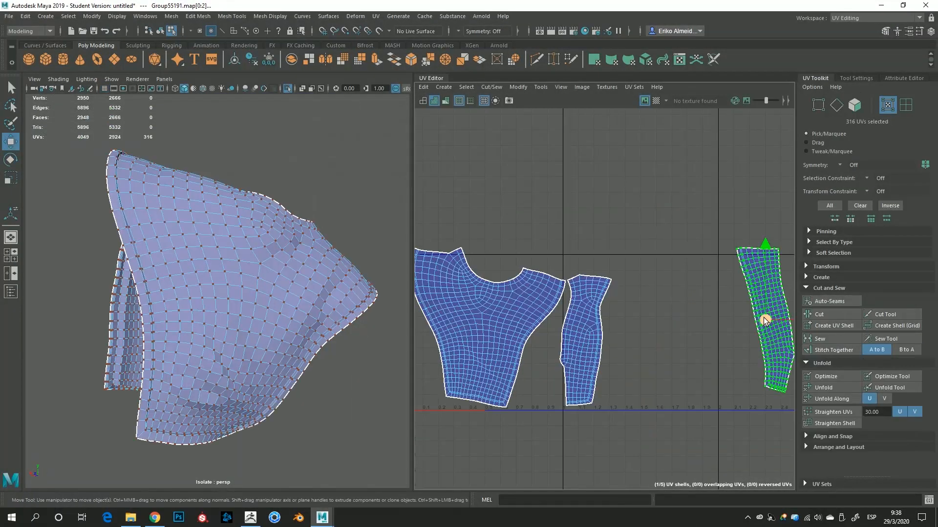
drag(764, 318, 636, 331)
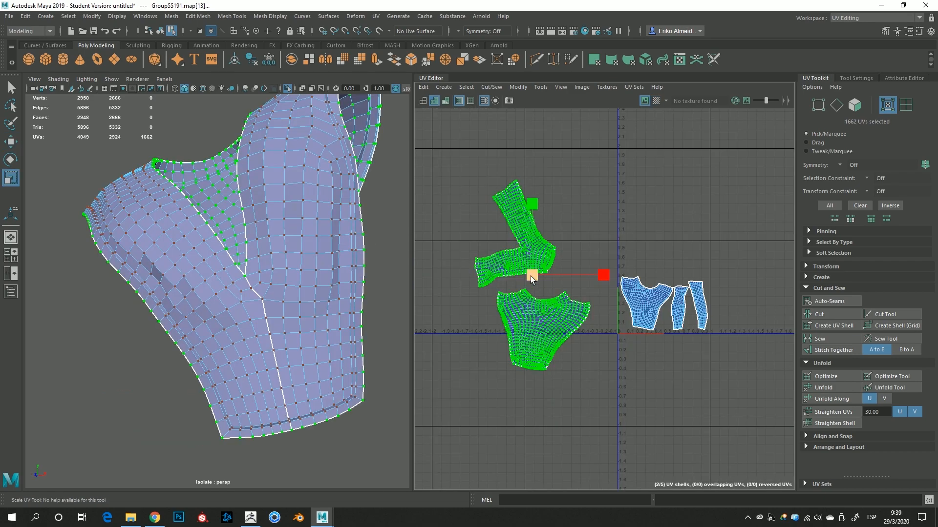
- Scale down the inner-lining UV shells, place them above the outer shells inside the UV tile and rotate them
drag(530, 277, 479, 242)
key(w)
drag(534, 272, 659, 258)
key(e)
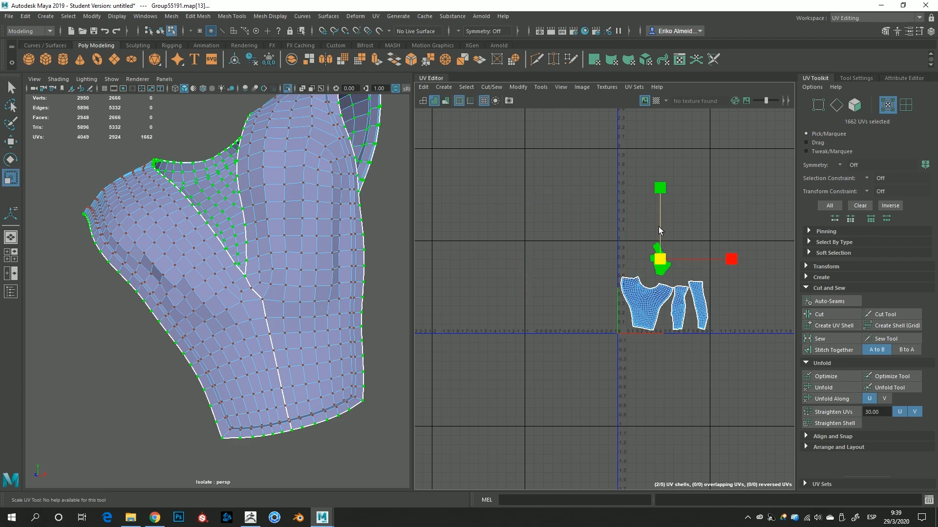
drag(655, 205, 567, 262)
click(553, 348)
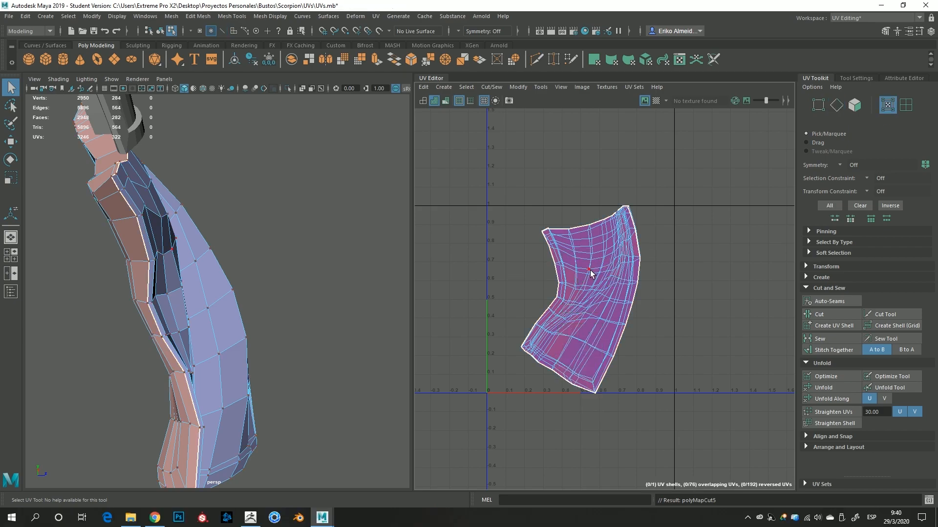
- Move one cut UV shell of the curved garment piece away from the overlapping one and unfold it
double_click(590, 270)
alt+right_drag(662, 297, 625, 259)
key(w)
alt+middle_drag(646, 262, 562, 248)
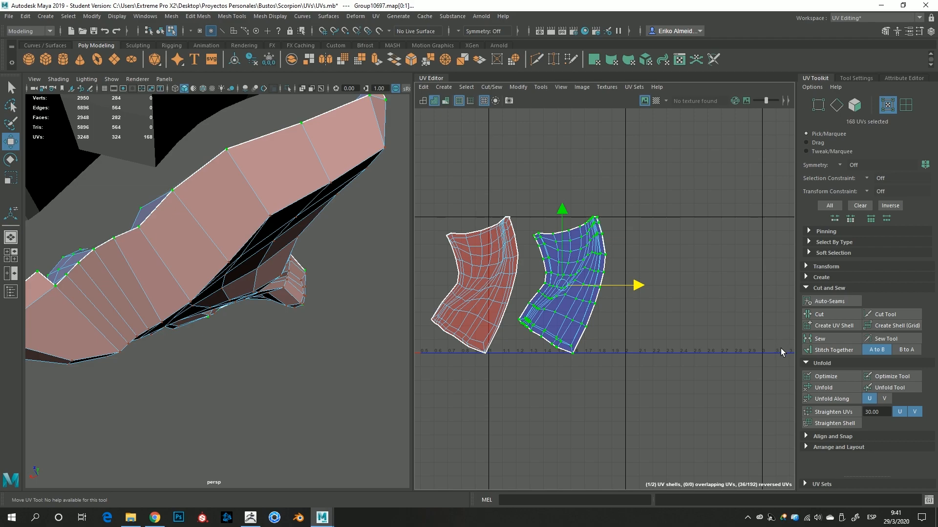
click(823, 387)
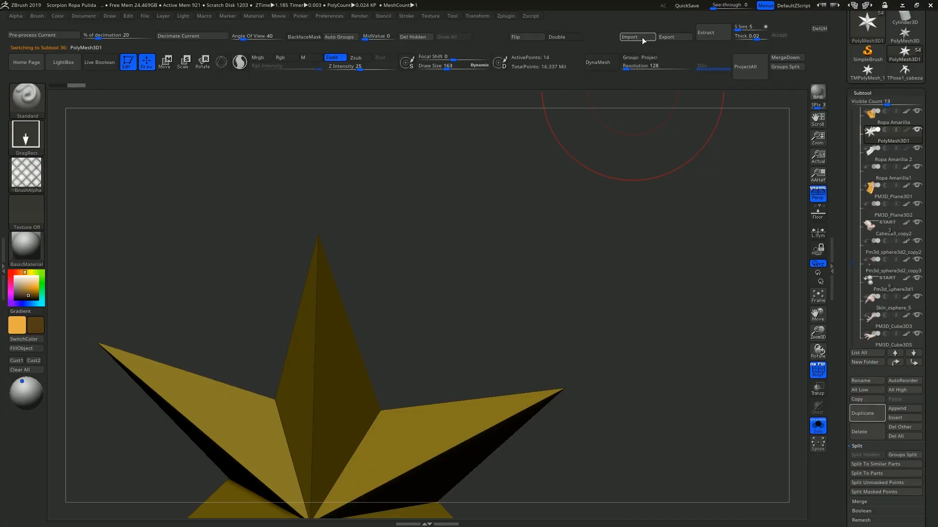
- Switch to ZBrush, import the UV-mapped vest over the PolyMesh3D1 subtool and paste its UVs onto the sculpted Ropa Amarilla subtool
click(638, 37)
click(425, 183)
click(649, 343)
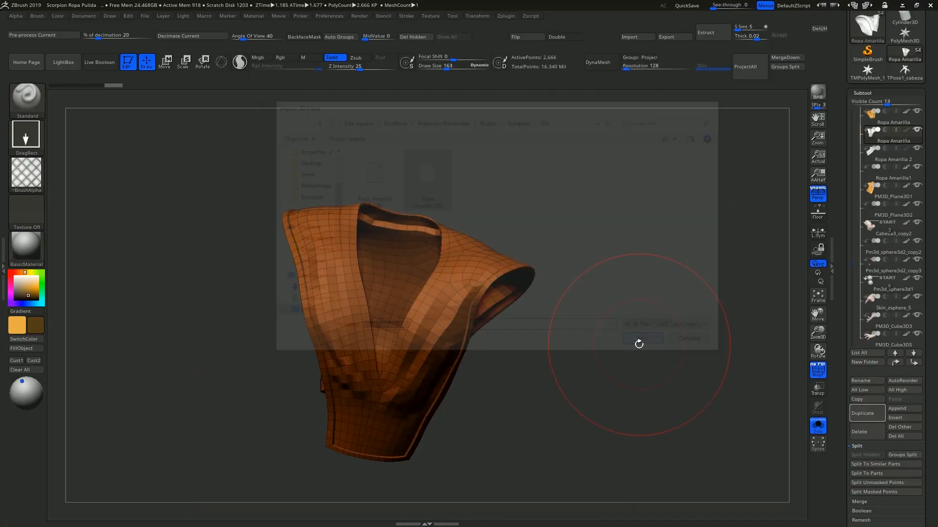
click(870, 133)
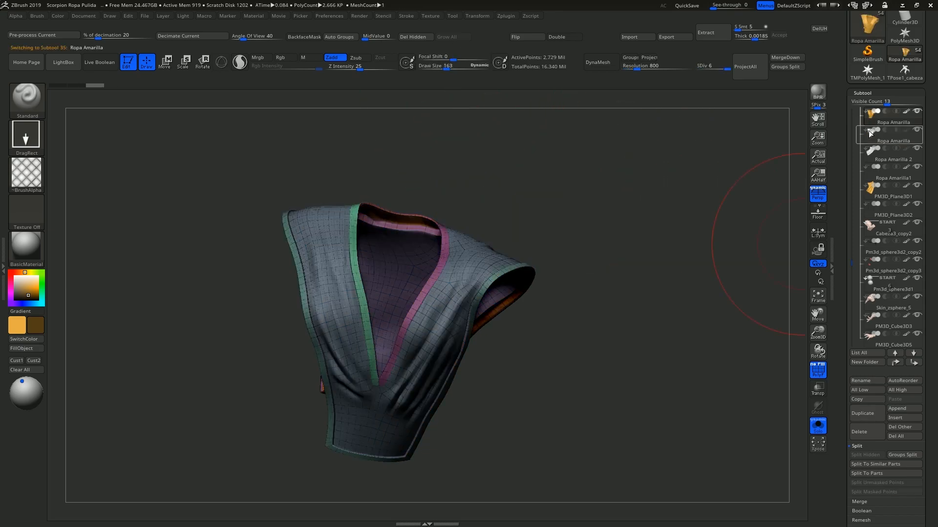
click(506, 16)
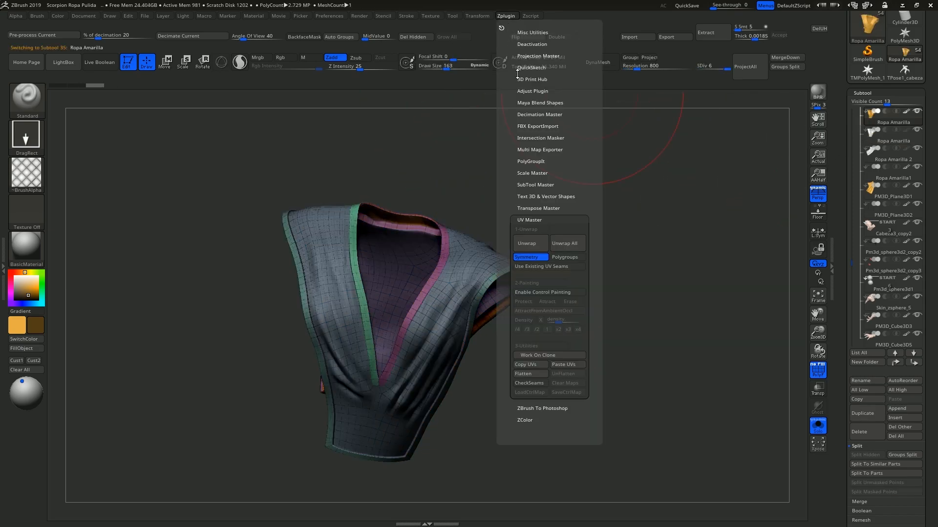
click(559, 369)
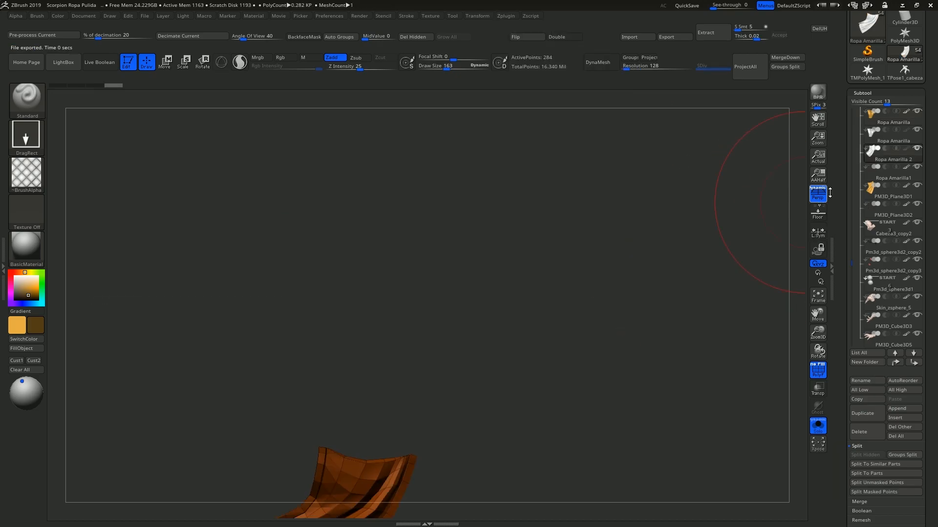
- Paste the UVs of the imported garment piece onto the sculpted PM3D_Plane3D1 subtool
click(879, 190)
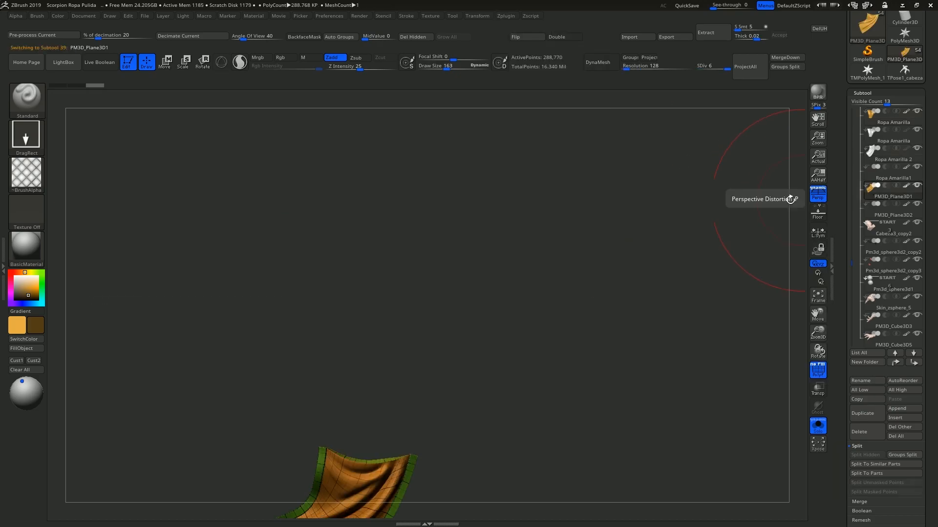
click(505, 15)
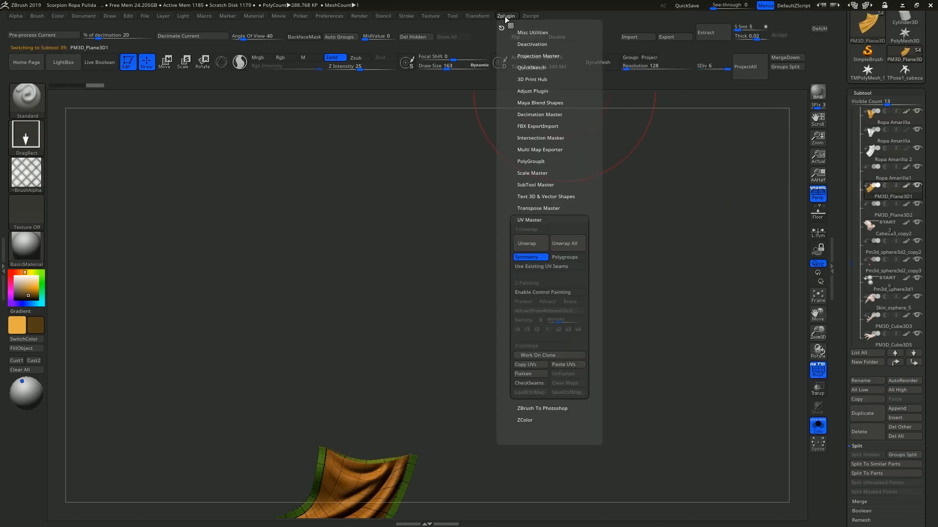
click(556, 365)
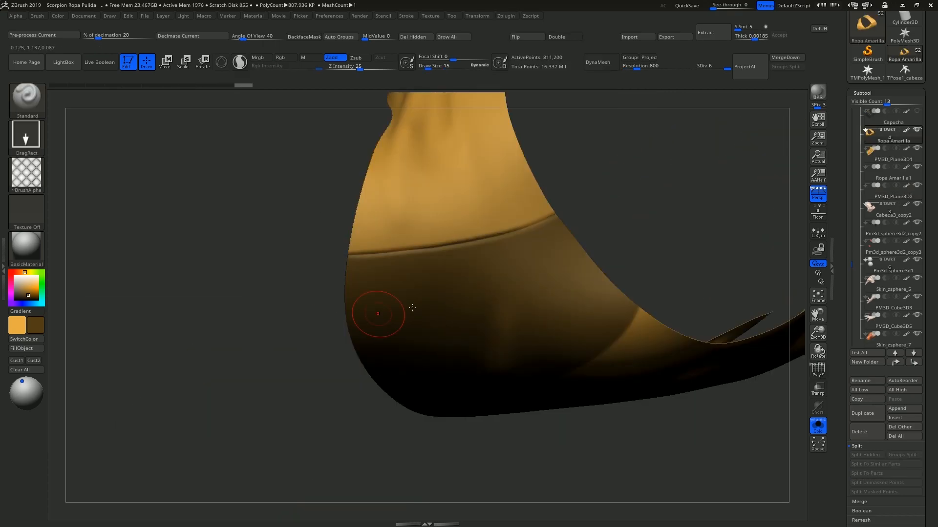
- Mask the vest below the shoulder and apply the quilted alpha to the mesh as UV noise with alpha scale 0.11573 and stronger negative strength
mouse_move(285, 315)
ctrl+mouse_down()
mouse_move(407, 238)
mouse_move(575, 166)
ctrl+mouse_up()
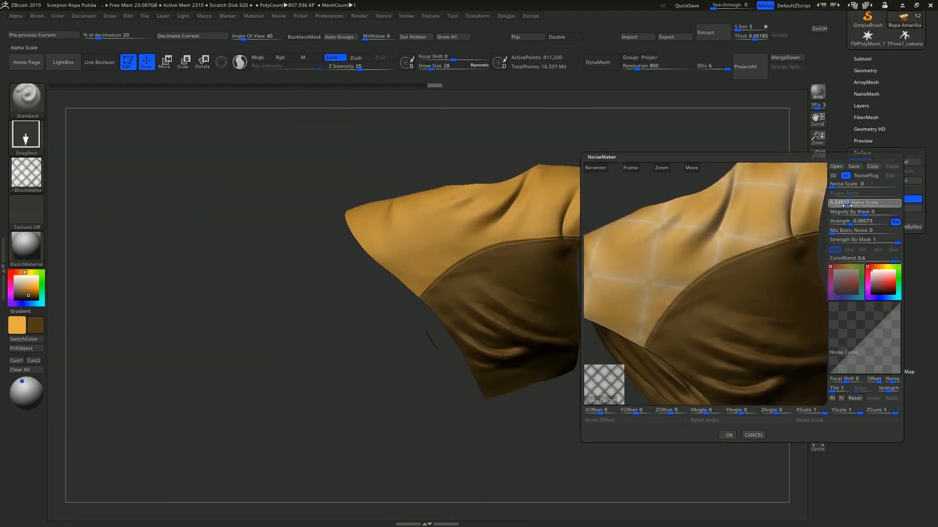
drag(847, 205, 830, 207)
alt+right_drag(656, 279, 667, 259)
drag(849, 225, 839, 226)
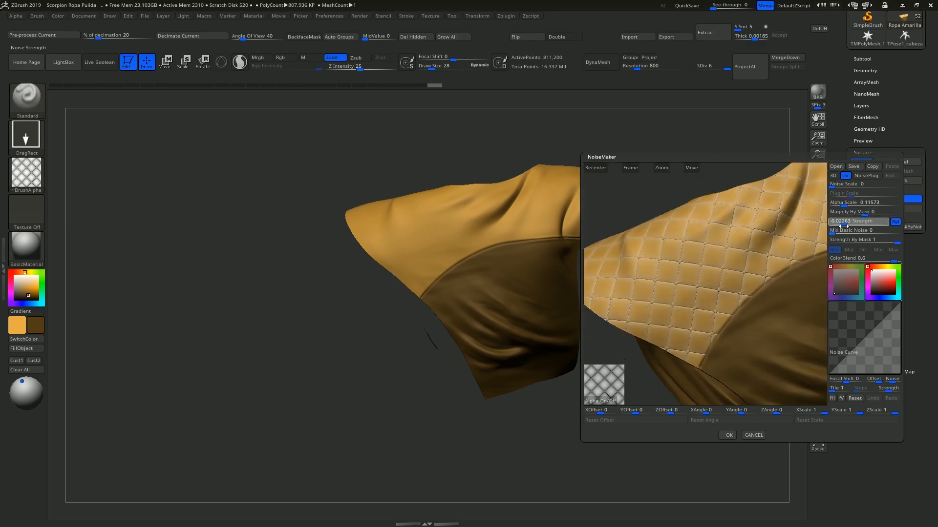
alt+right_drag(708, 306, 678, 306)
drag(839, 226, 836, 227)
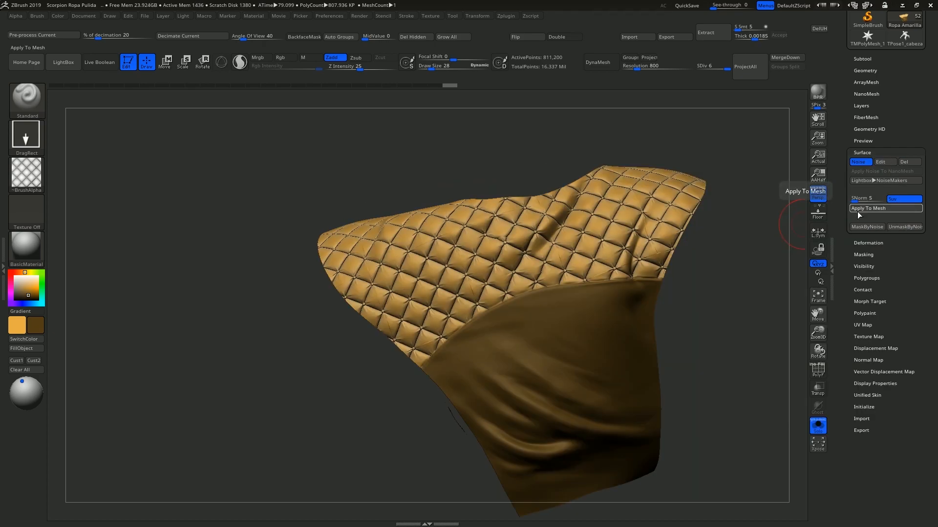
click(861, 210)
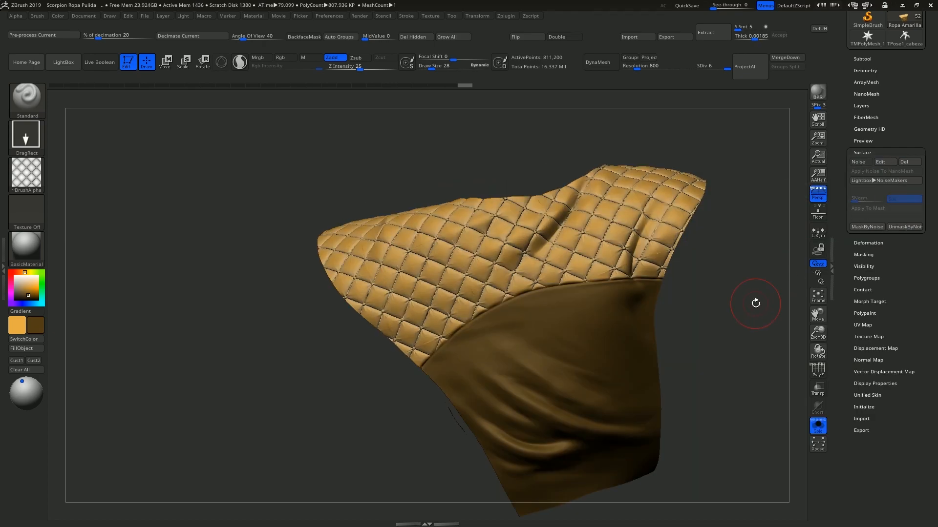
- Build a soft raised border below the quilting with FormSoft at draw size 10, and deepen the quilt's edge seam with DamStandard
key(s)
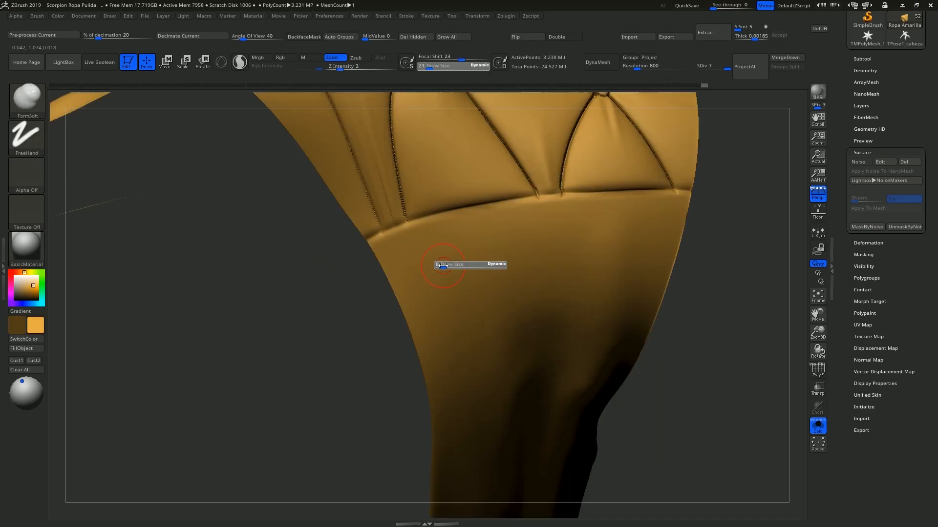
drag(439, 265, 438, 266)
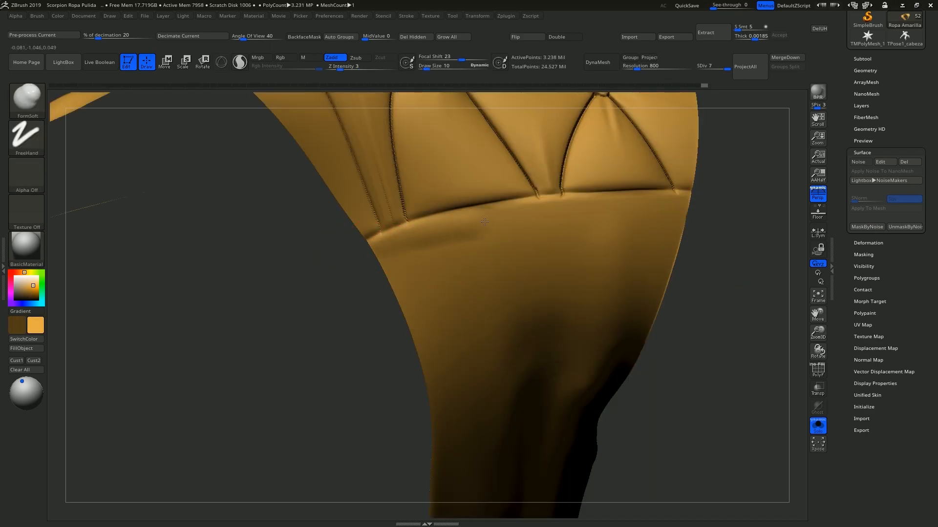
key(s)
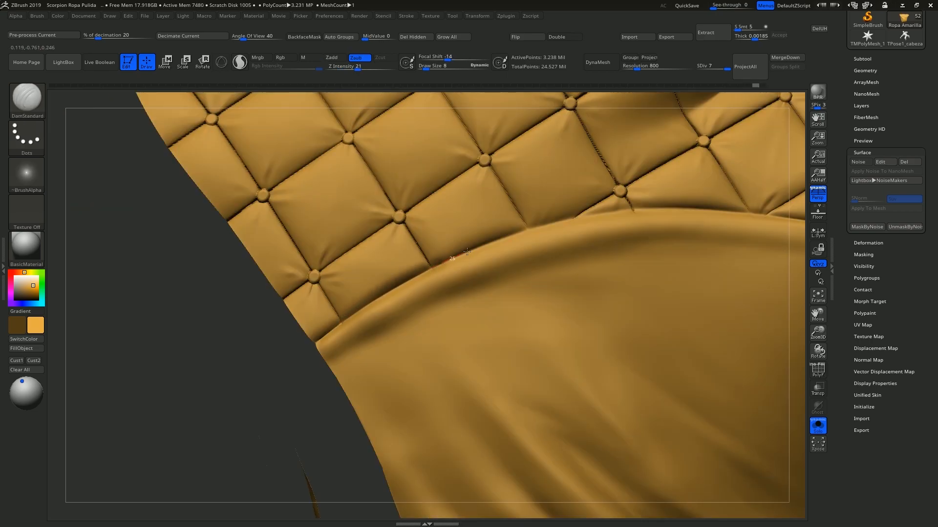
drag(467, 251, 545, 226)
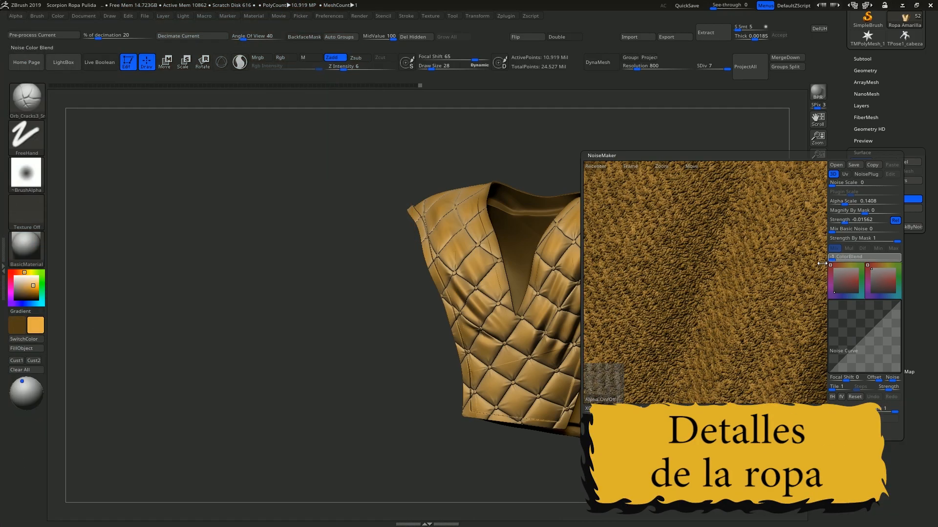
- Adjust the color blend of the vest's 3D fabric noise in NoiseMaker and mask the quilted shoulder area
drag(850, 262, 862, 262)
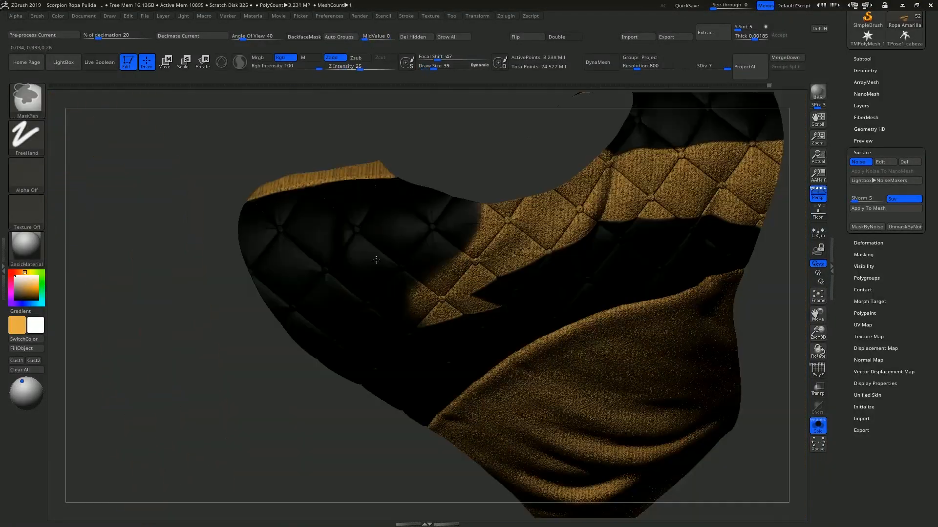
mouse_move(376, 260)
ctrl+mouse_down()
mouse_move(547, 215)
mouse_move(645, 161)
mouse_move(769, 149)
mouse_move(746, 174)
ctrl+mouse_up()
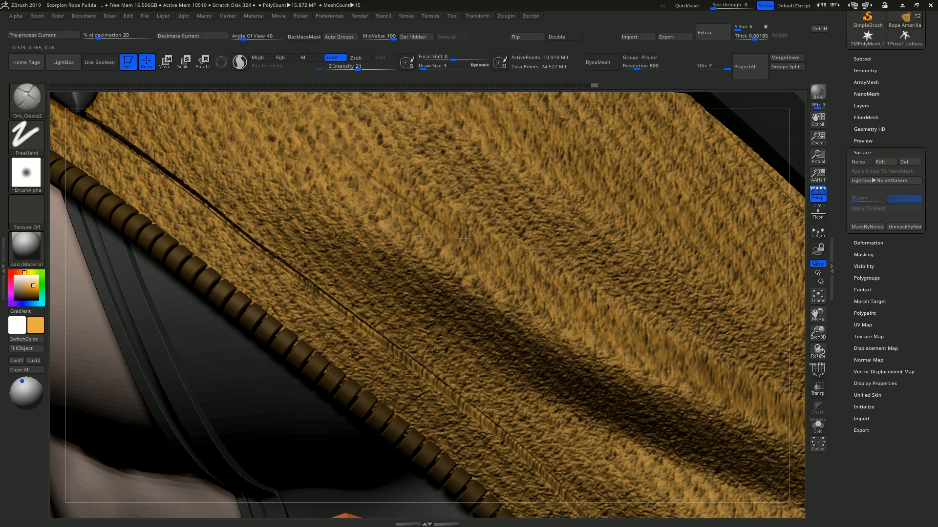
- Carve fine creases into the woven fabric of the vest with the Orb_Cracks2 brush
drag(463, 238, 702, 313)
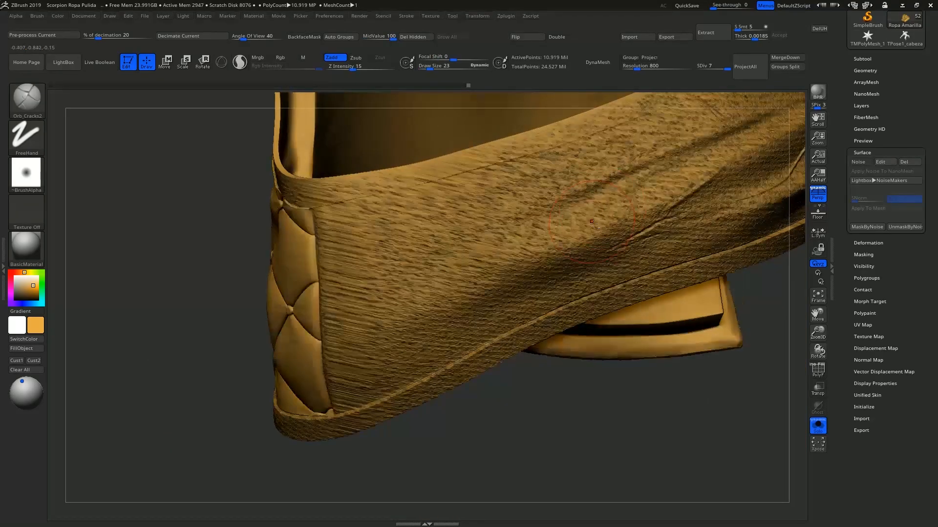
drag(667, 198, 426, 313)
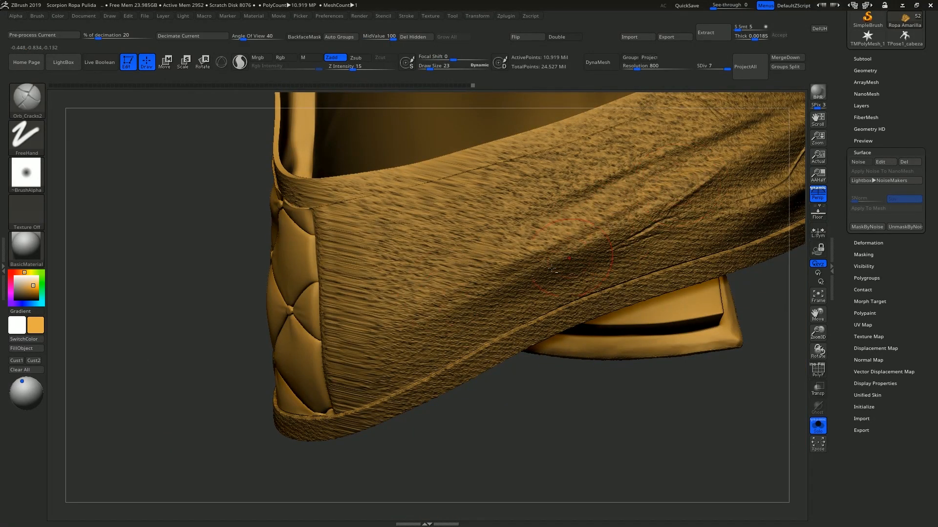
alt+right_drag(552, 261, 621, 201)
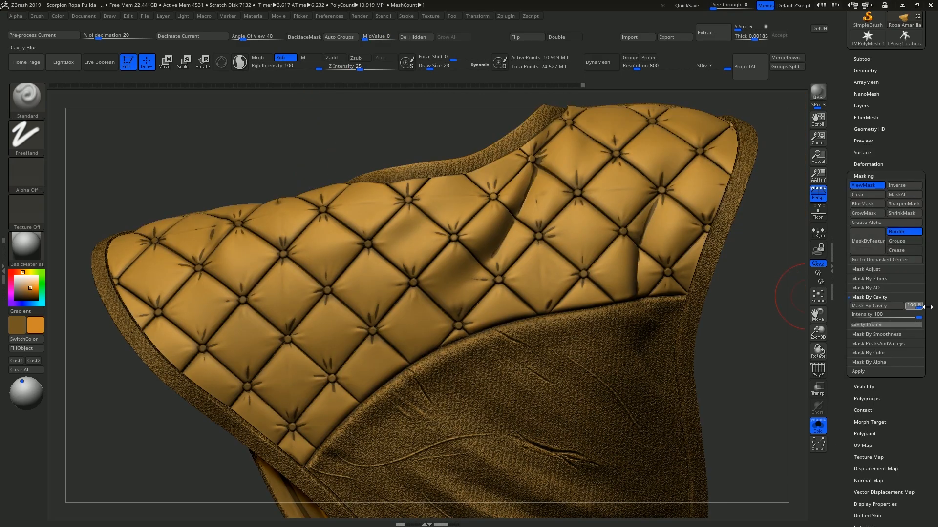
- Lower the blur of the Mask By Cavity setting for the quilted vest
drag(928, 307, 921, 307)
key(space)
click(697, 366)
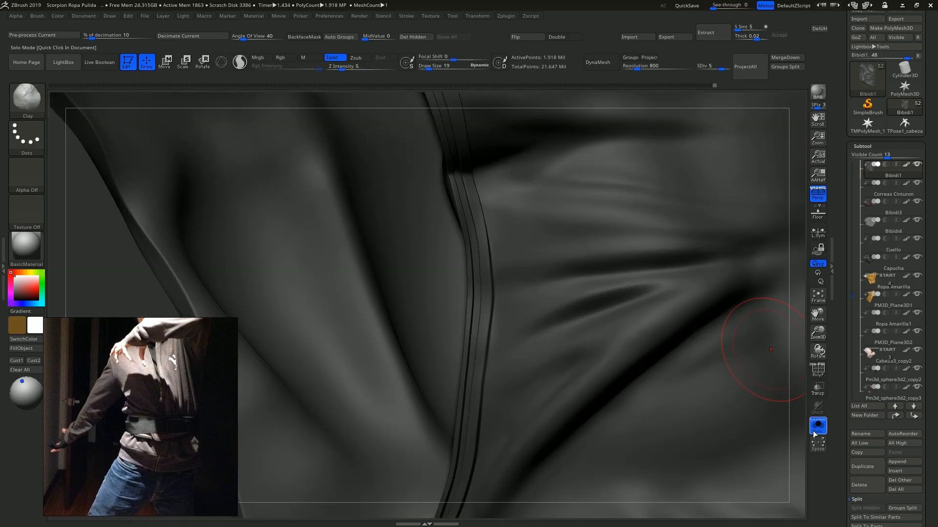
- Isolate the dark undershirt and soften the creases around its chest fold
click(814, 432)
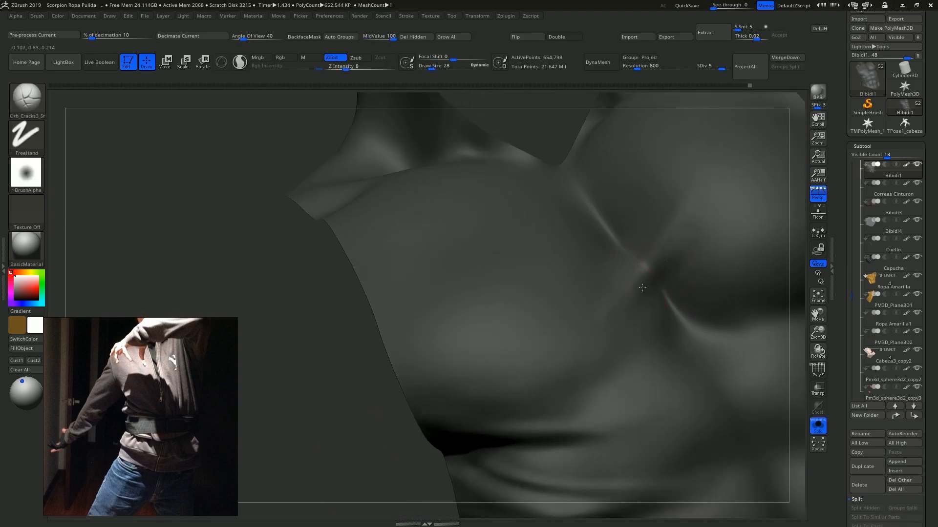
key(shift)
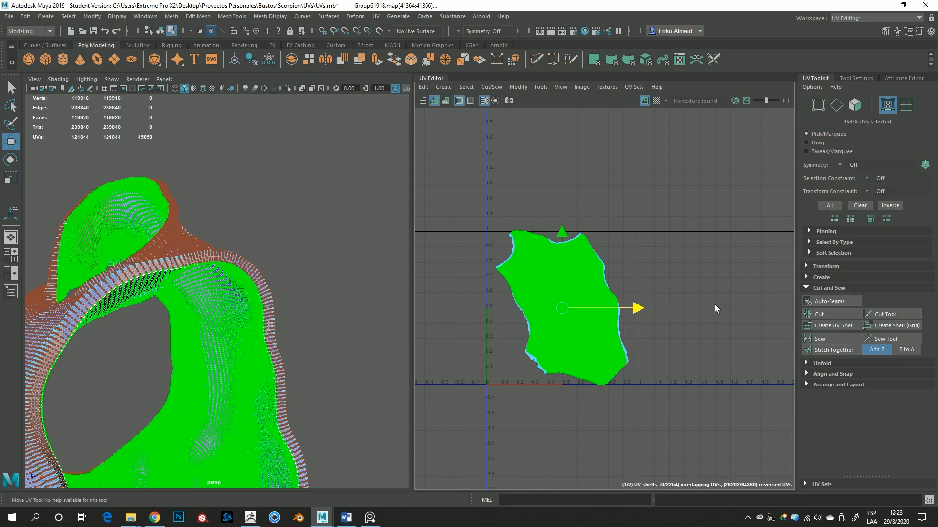
- Switch to Maya and move the selected garment UV shell sideways, outside the 0–1 tile
middle_drag(500, 310, 647, 310)
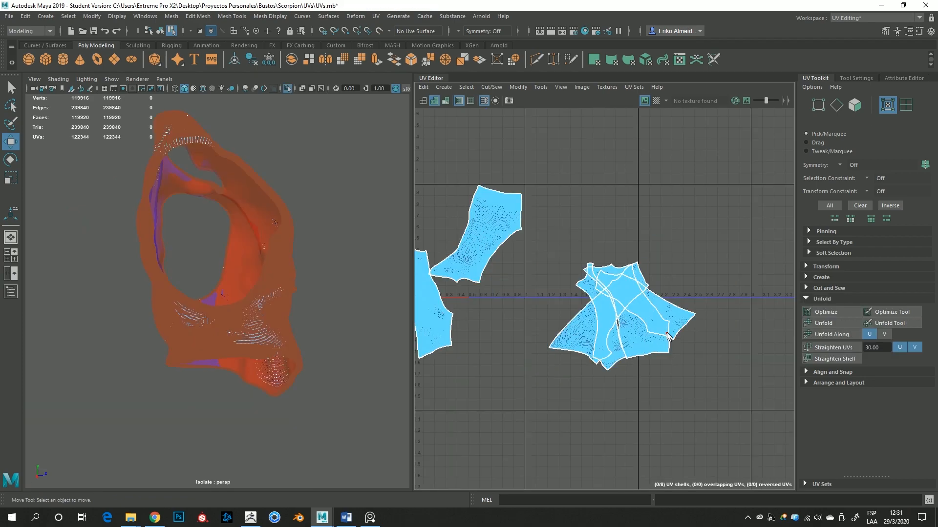
alt+middle_drag(543, 303, 701, 319)
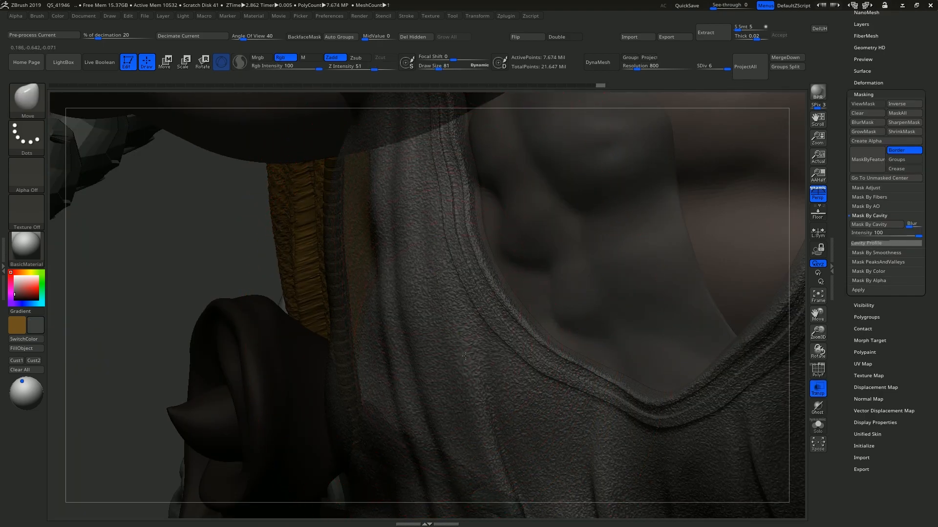
- Carve tears below the undershirt's neckline with the slash curve brush, and add fine frayed cracks around them with Orb_Cracks3 at draw size 3
drag(404, 205, 447, 329)
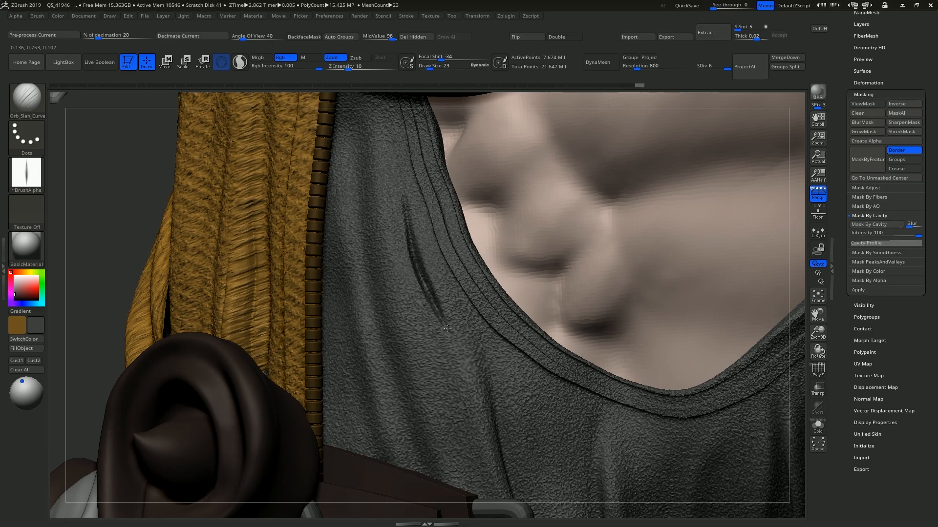
key(b)
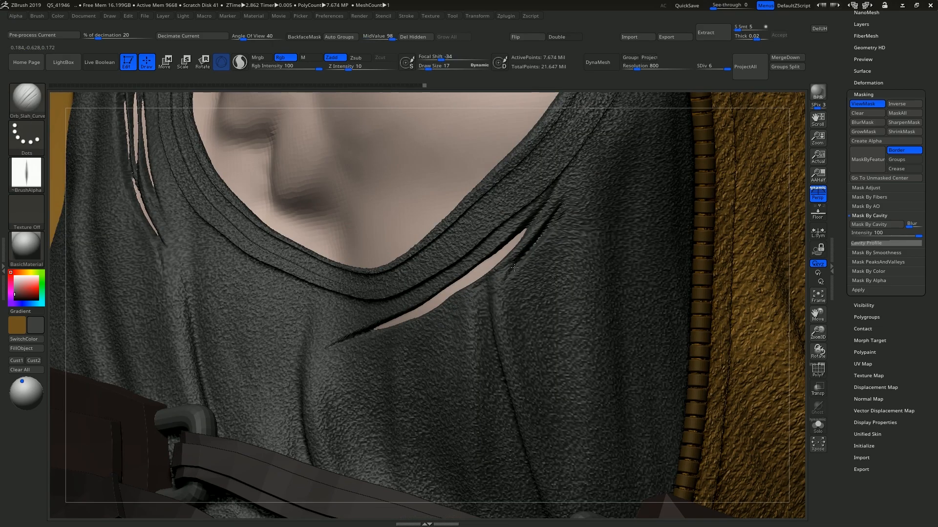
drag(478, 305, 543, 234)
drag(597, 136, 557, 205)
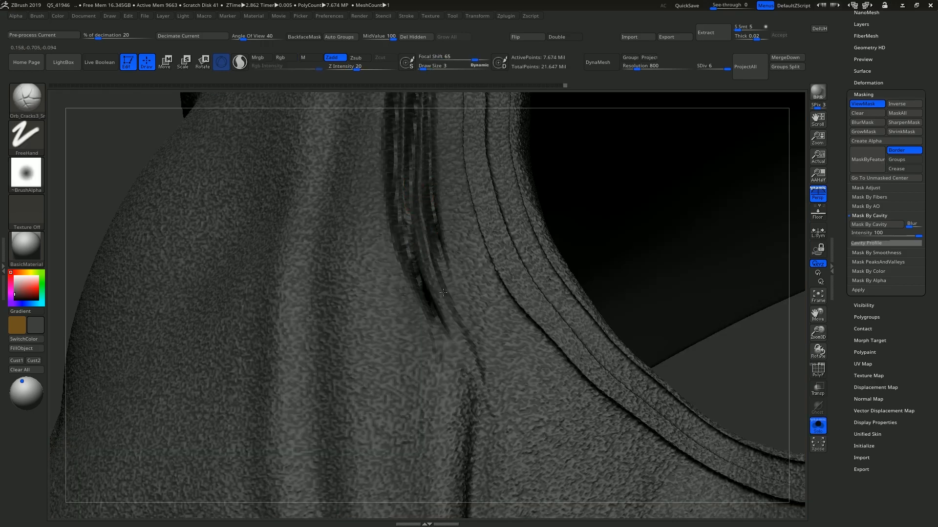
drag(469, 274, 429, 338)
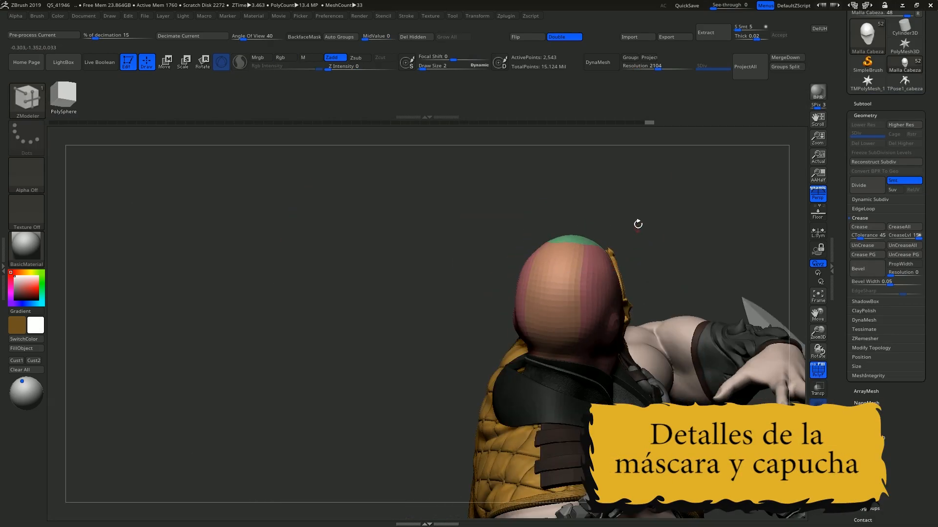
- Try a ClayTubes stroke at draw size 12 on the forehead of the head covering, and undo it
mouse_move(638, 224)
mouse_down()
mouse_move(685, 203)
mouse_move(674, 195)
mouse_up()
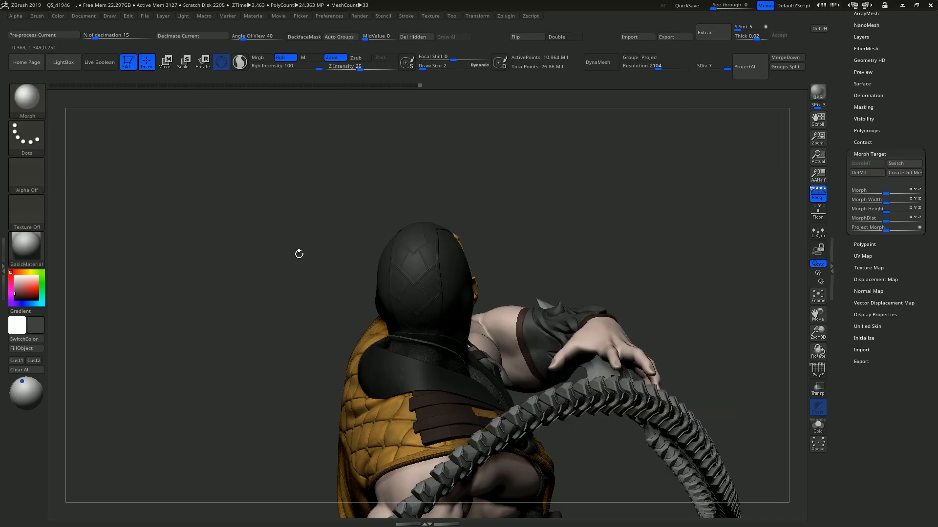
drag(297, 253, 420, 211)
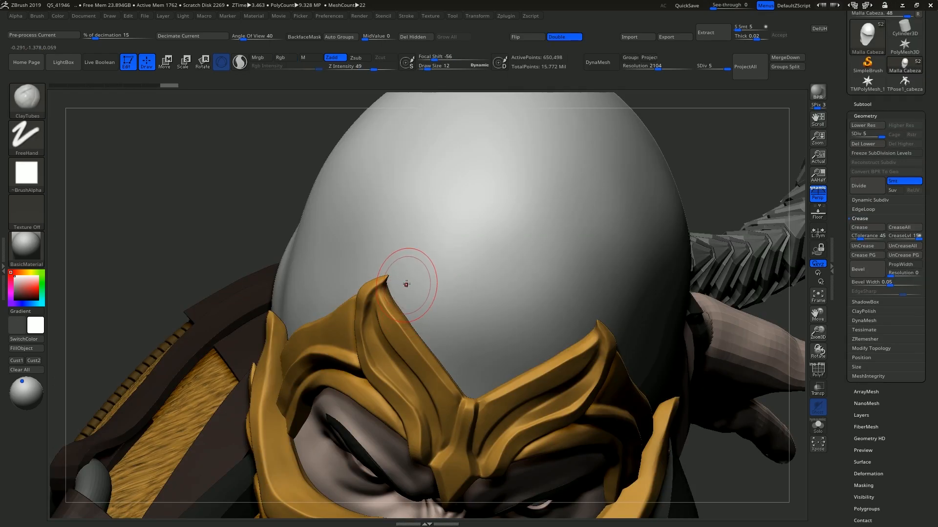
drag(403, 278, 419, 200)
key(ctrl+z)
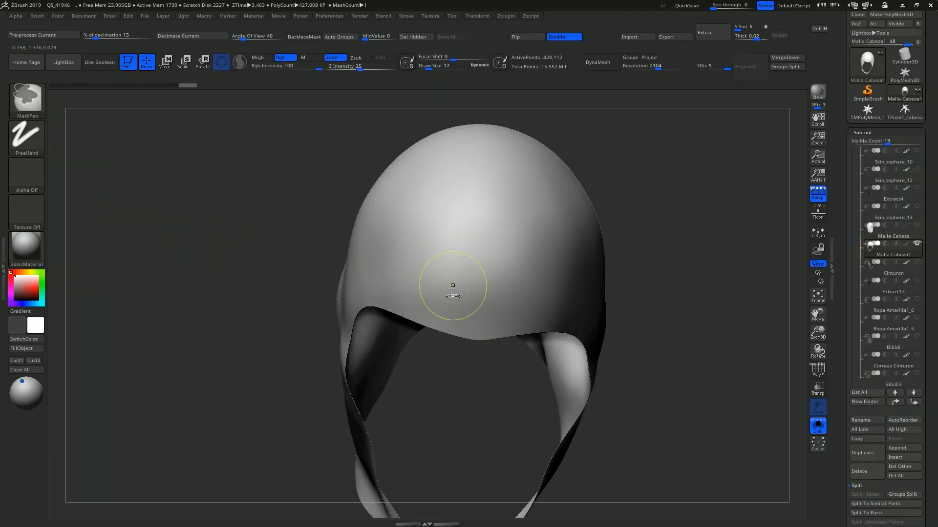
- Mask the forehead of the duplicated head covering, and adjust the raised emblem panels over the crown with the gizmo
mouse_move(446, 278)
ctrl+mouse_down()
mouse_move(454, 293)
mouse_move(468, 292)
ctrl+mouse_up()
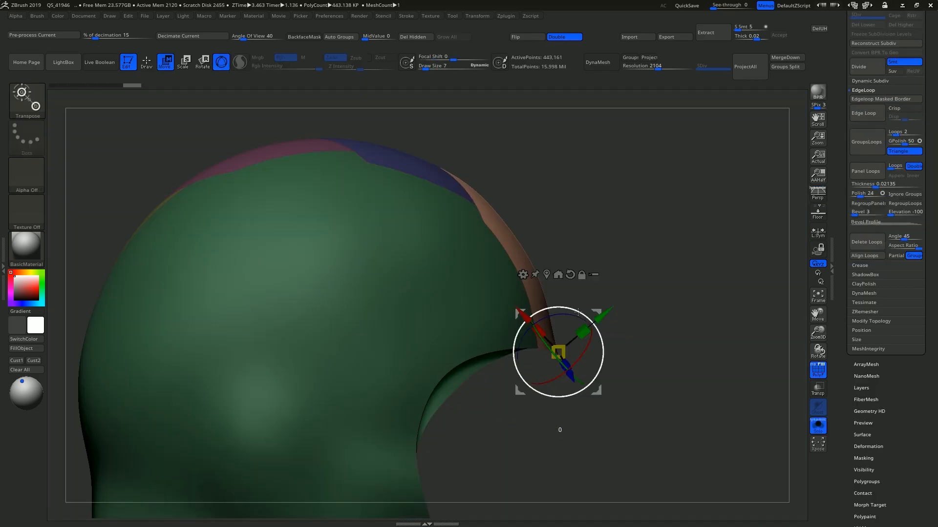
drag(579, 313, 582, 312)
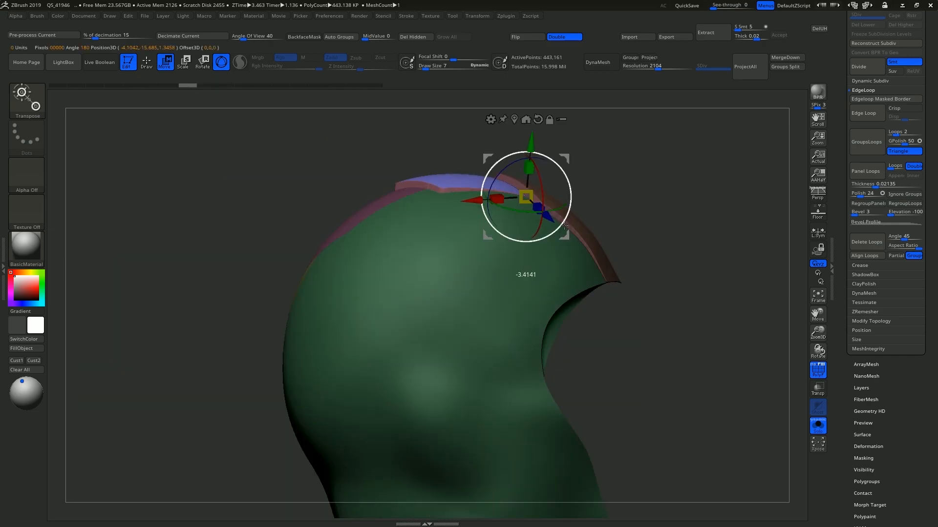
drag(564, 226, 564, 227)
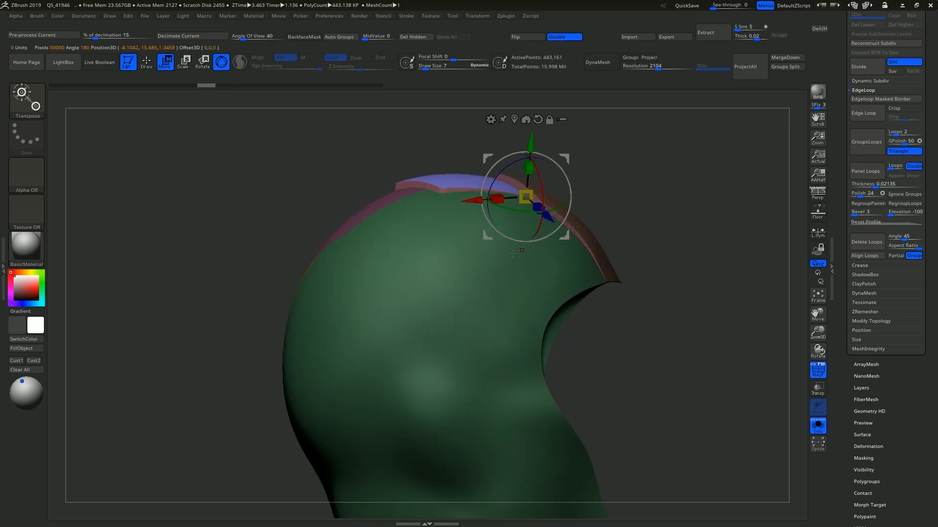
ctrl+click(362, 214)
alt+drag(403, 255, 468, 227)
mouse_move(419, 205)
mouse_down()
mouse_move(388, 356)
mouse_move(398, 417)
mouse_move(401, 386)
mouse_up()
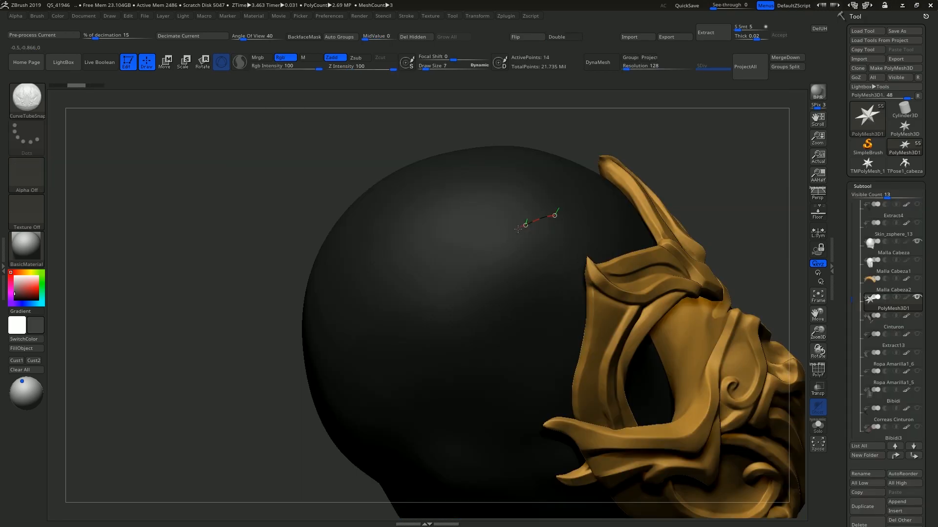
- Draw a snapped curve tube over the side of the head covering, and sculpt seam lines down its back with the Standard brush at draw size 3
drag(465, 294, 460, 306)
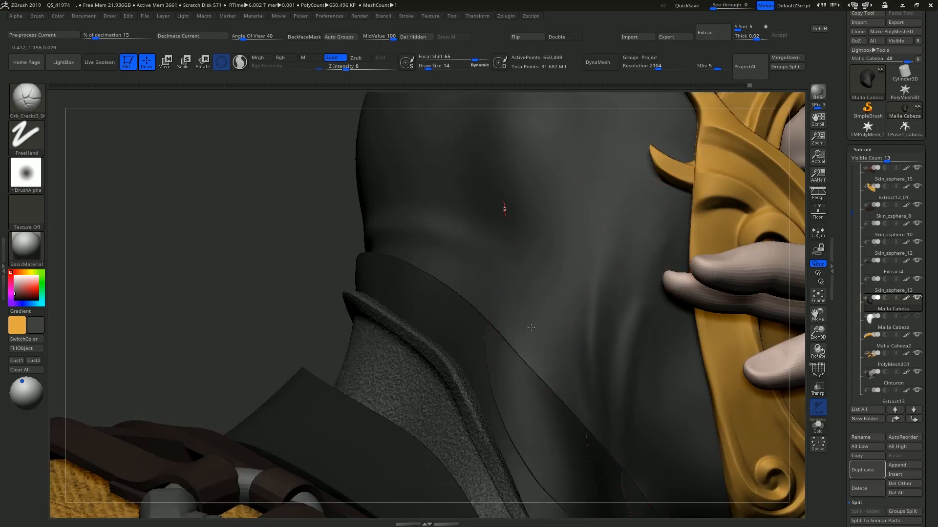
drag(525, 185, 527, 242)
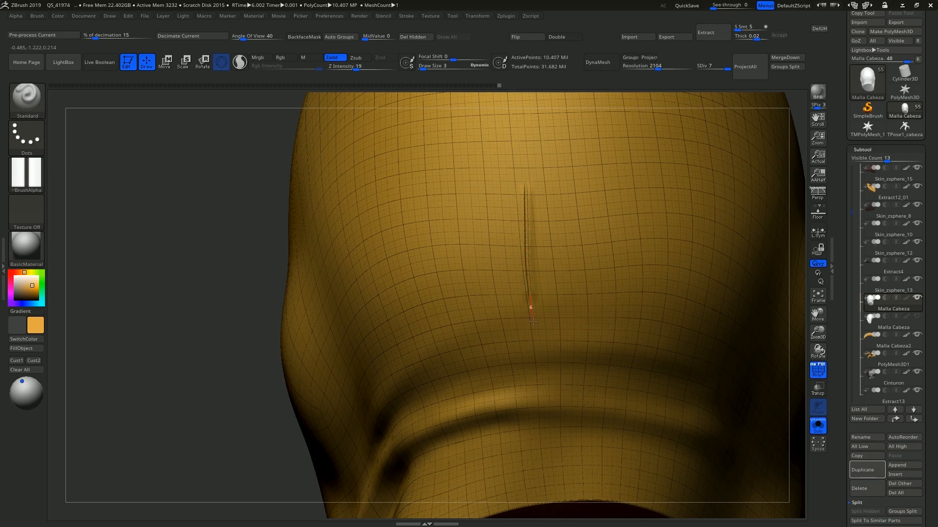
drag(394, 314, 364, 281)
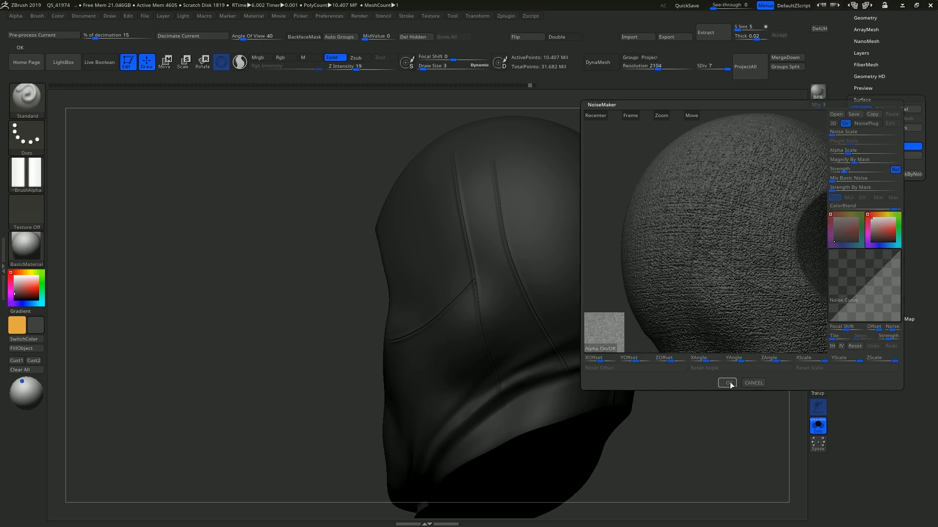
- Accept the UV-based fabric noise for the head covering in NoiseMaker
click(725, 383)
ctrl+right_drag(696, 303, 741, 337)
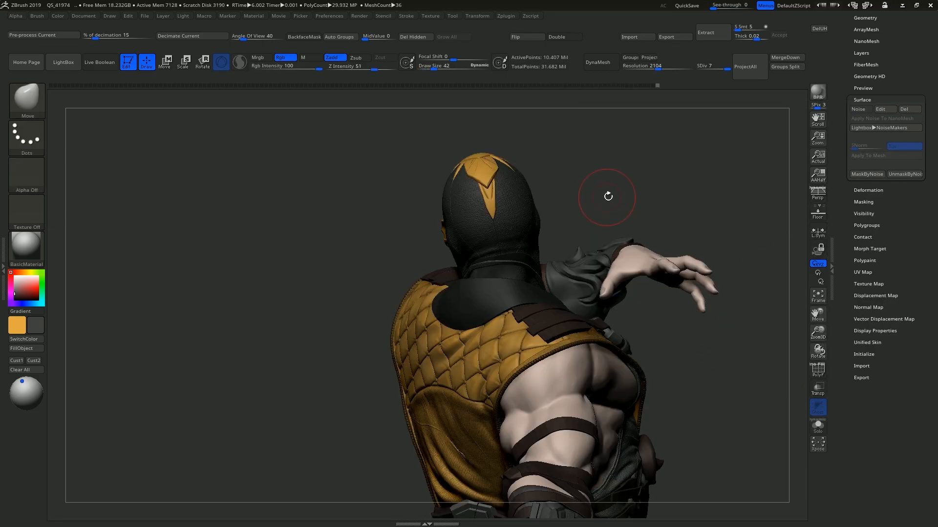
drag(607, 195, 550, 237)
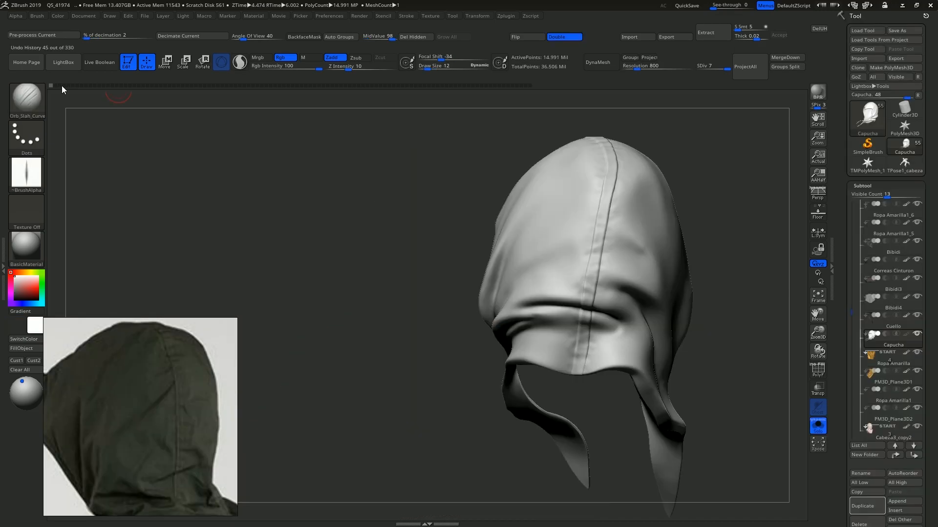
- Replay the hood's undo history and examine its central and side seams from the back and front
drag(62, 86, 93, 86)
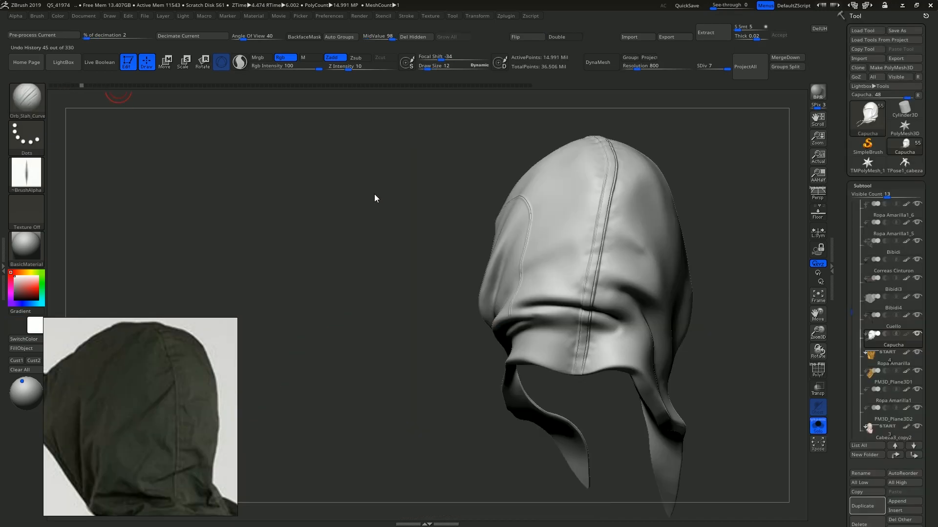
drag(387, 200, 306, 193)
mouse_move(243, 182)
mouse_down()
mouse_move(268, 177)
mouse_move(260, 126)
mouse_up()
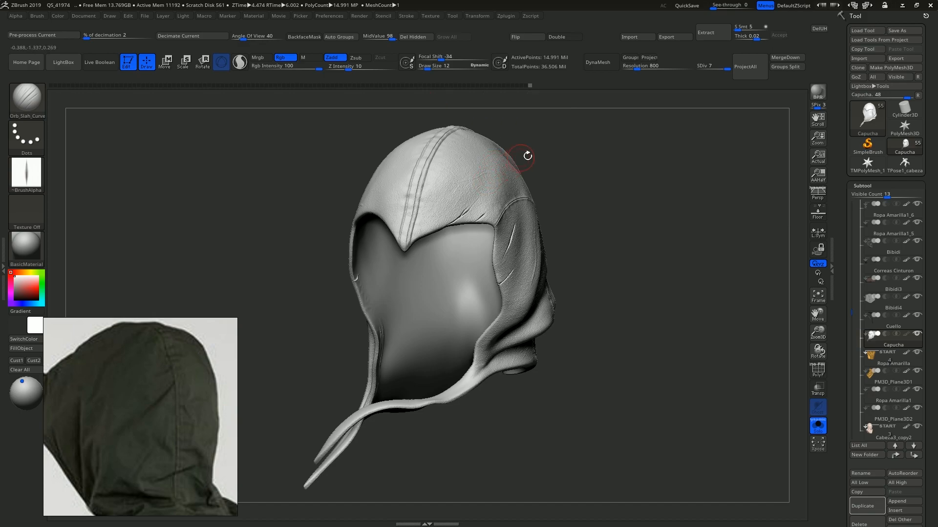
mouse_move(570, 205)
mouse_down()
mouse_move(552, 202)
mouse_move(591, 225)
mouse_move(640, 227)
mouse_move(607, 252)
mouse_move(412, 220)
mouse_up()
- Pull frayed fibers from the tears along the hood's front edge with SnakeHook at draw size 2, and undo the last pull
key(b)
key(Escape)
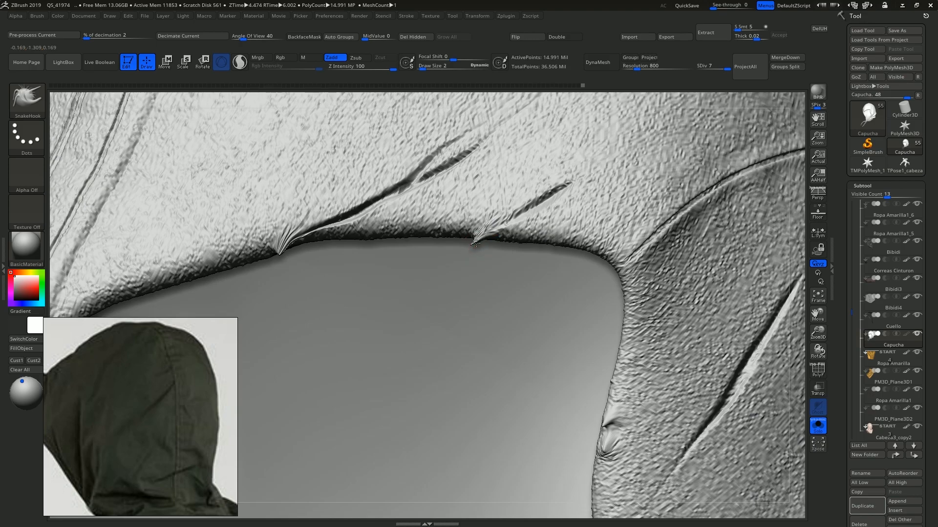
drag(473, 247, 469, 256)
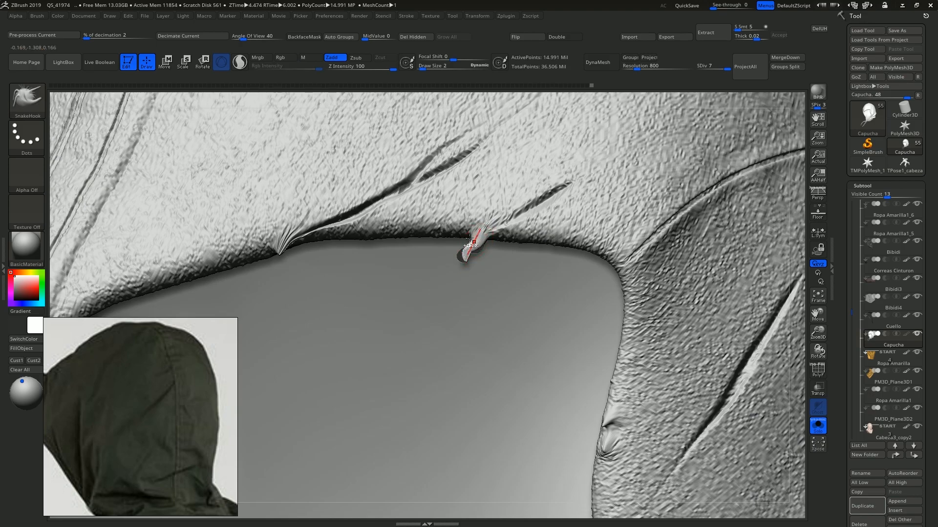
key(ctrl+z)
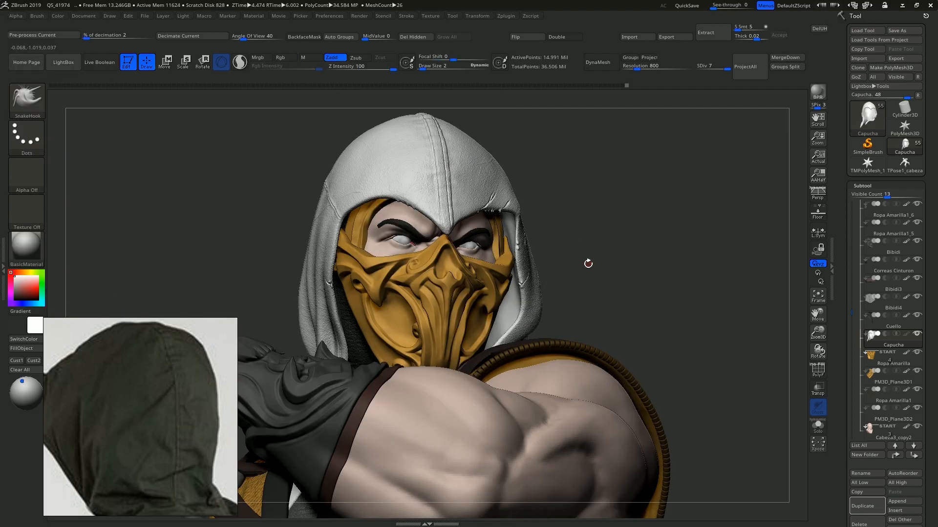
drag(549, 244, 565, 266)
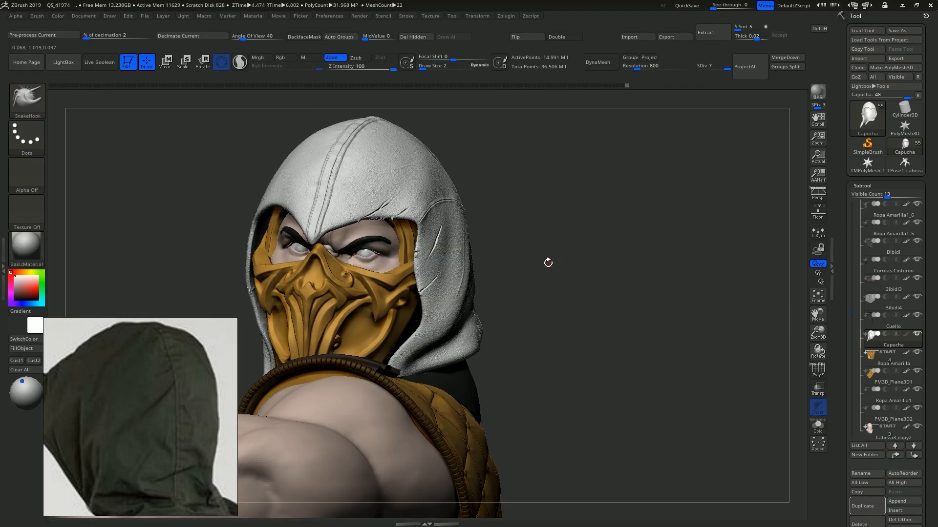
drag(583, 271, 509, 259)
drag(566, 264, 494, 251)
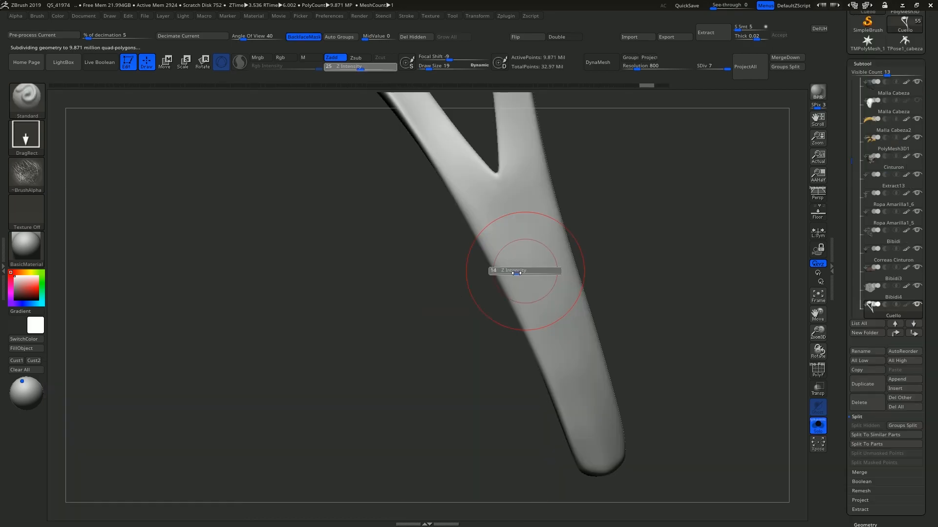
- Stamp leather wrinkles on the collar strap with the Standard brush at Z Intensity 10, and carve parallel edge seams with DamStandard at draw size 4
drag(492, 268, 523, 259)
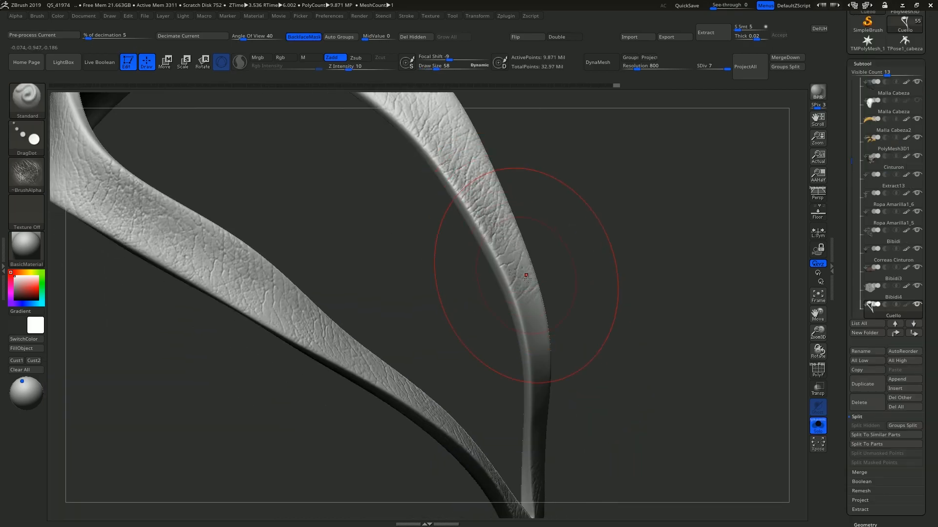
drag(529, 288, 533, 325)
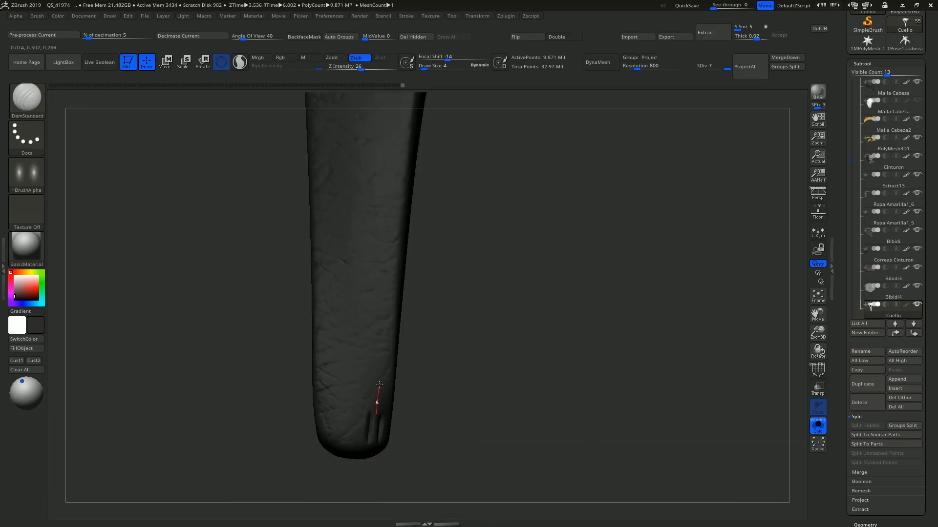
drag(389, 265, 389, 247)
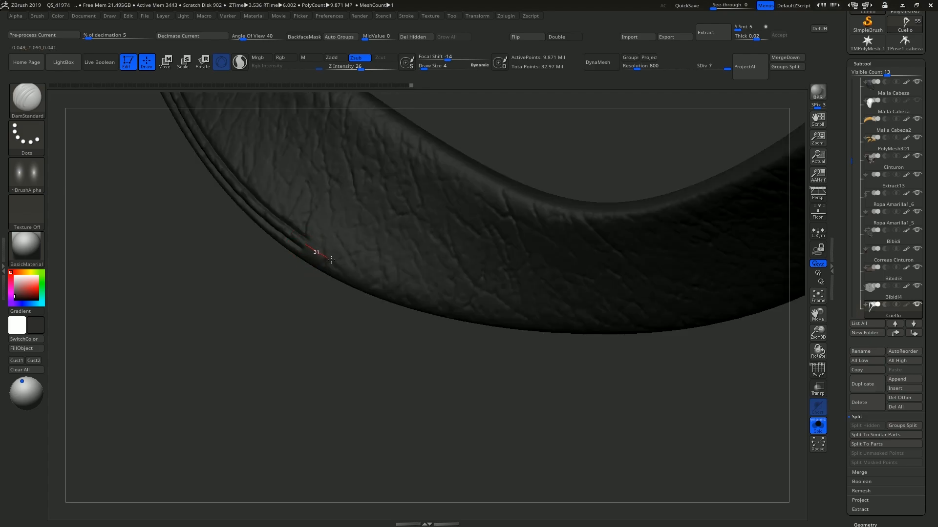
drag(379, 280, 389, 283)
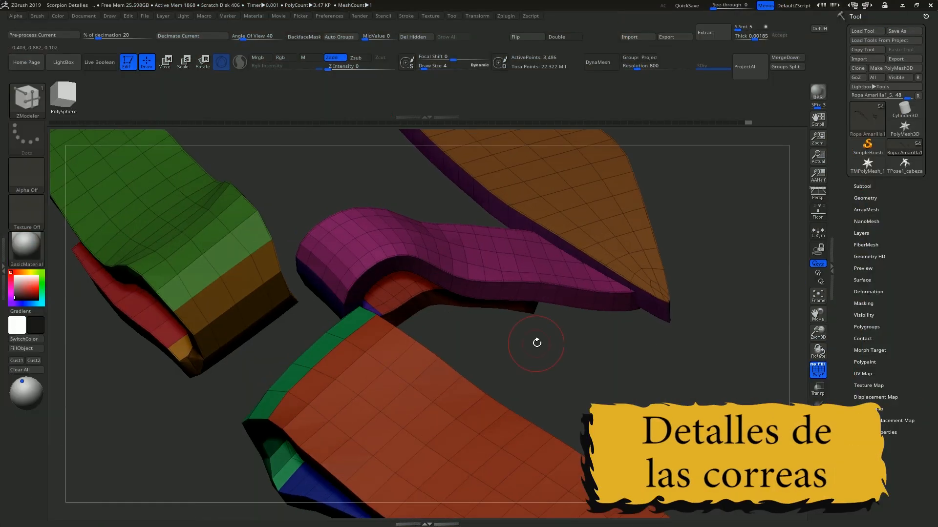
- Preview the straps with Dynamic Subdiv, and give a cross strip near one strap's end its own polygroup with ZModeler
right_drag(489, 281, 553, 274)
key(shift+d)
right_drag(483, 268, 441, 281)
key(d)
key(shift+d)
click(394, 340)
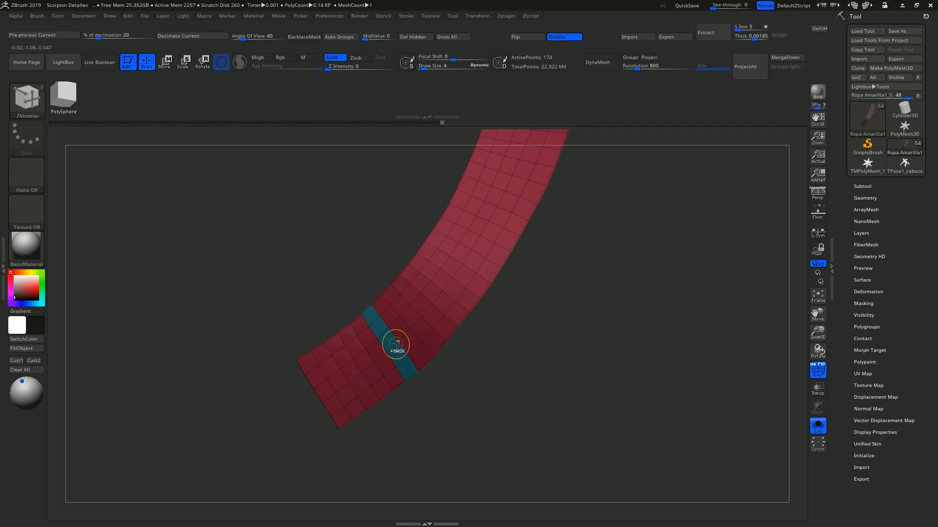
key(ctrl+z)
click(391, 339)
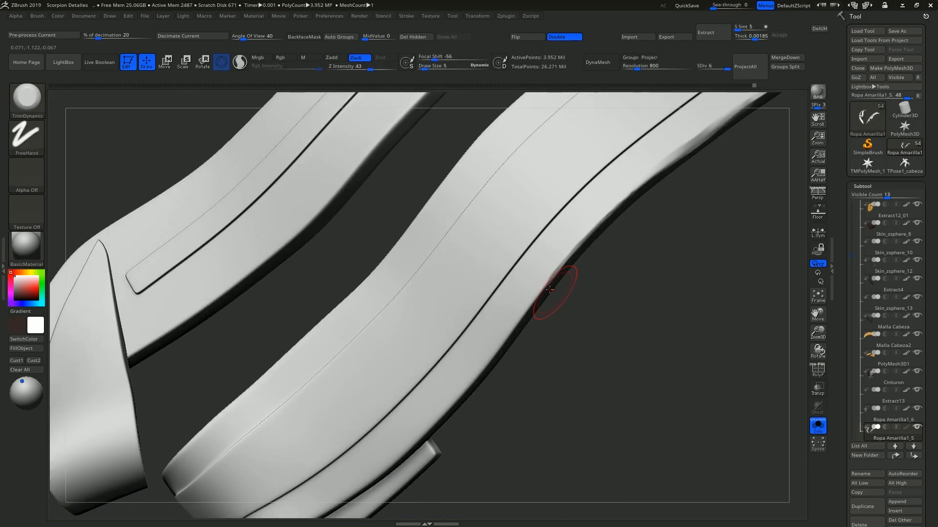
- Wear down the strap's edge with TrimDynamic at draw size 5, and reshape the strap's end with the Move brush
drag(562, 266, 502, 342)
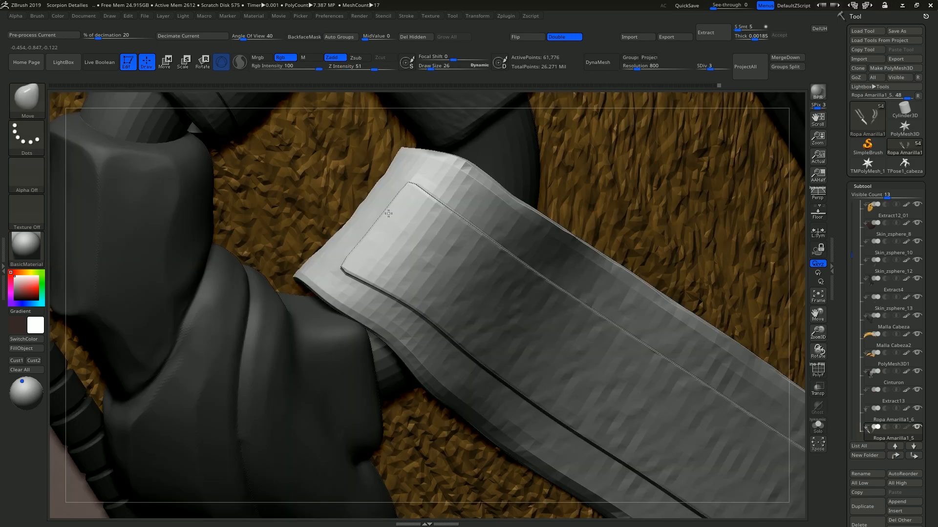
mouse_move(388, 213)
mouse_down()
mouse_move(402, 216)
mouse_move(399, 239)
mouse_move(383, 230)
mouse_move(403, 241)
mouse_up()
key(s)
key(s)
drag(395, 314, 404, 320)
drag(334, 292, 341, 299)
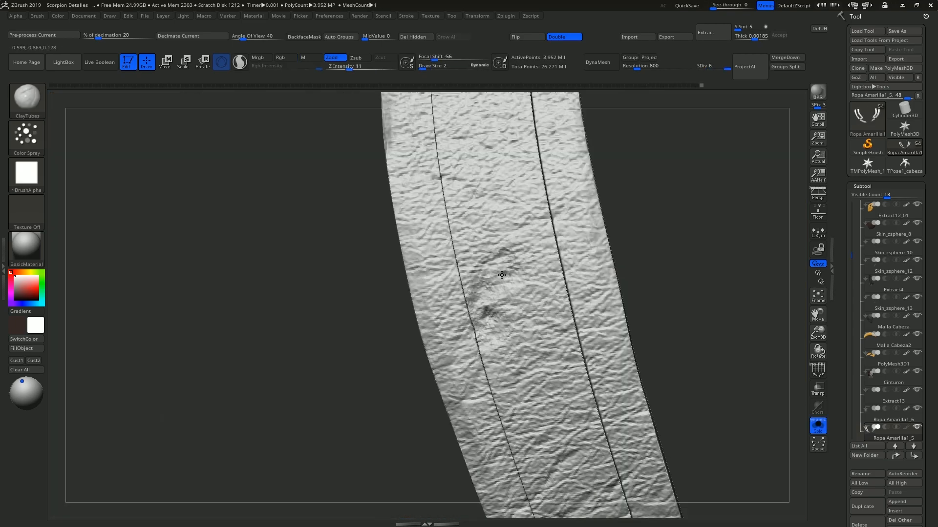
- Roughen the leather strap with a ClayTubes spray at draw size 2, and flatten its raised edge with TrimDynamic at draw size 7
mouse_move(502, 274)
mouse_down()
mouse_move(517, 259)
mouse_move(520, 361)
mouse_move(527, 281)
mouse_up()
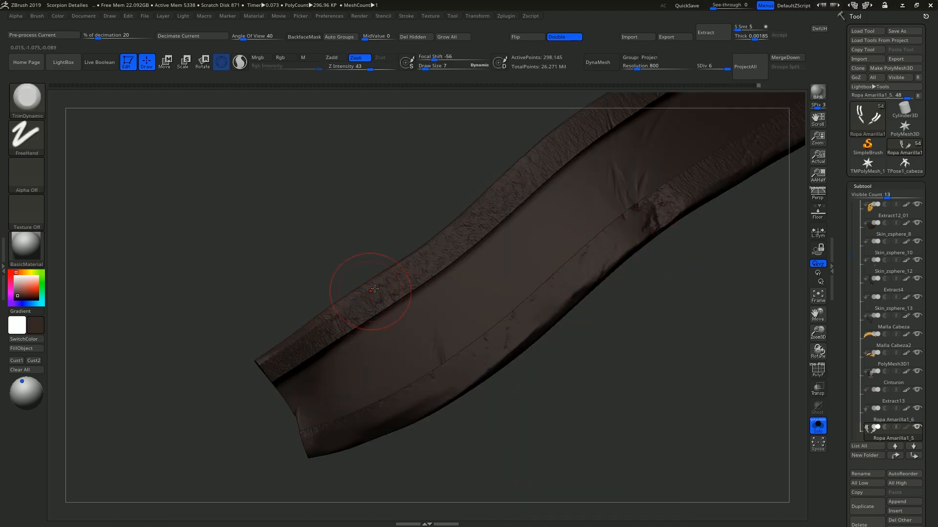
drag(373, 290, 338, 326)
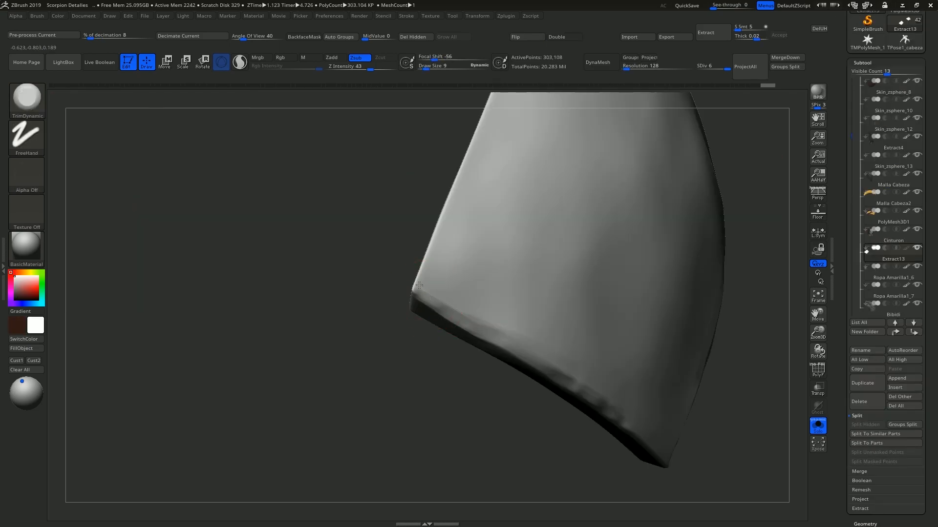
- Chip the Extract13 piece's edge with TrimDynamic at draw size 9, and stamp leather grain across it with Standard at Z Intensity 10
drag(435, 282, 446, 330)
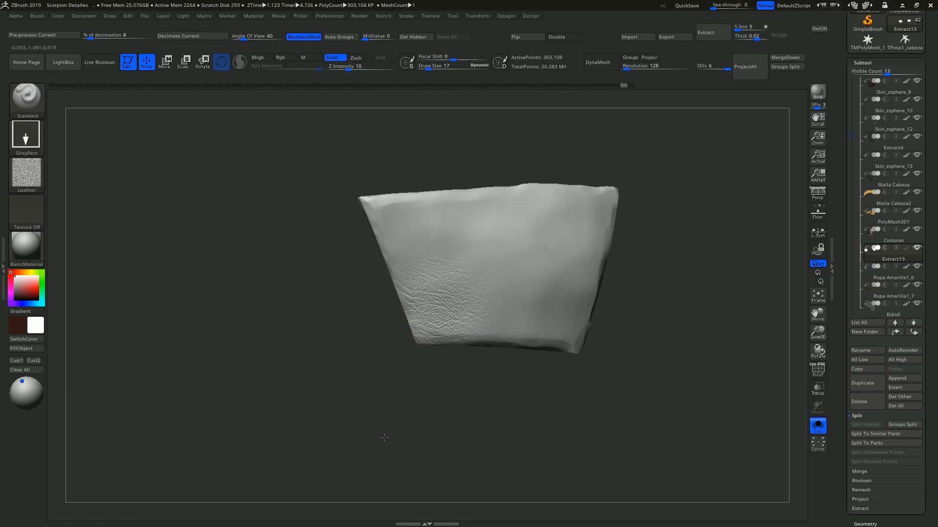
drag(444, 285, 421, 356)
drag(481, 240, 513, 269)
drag(513, 234, 581, 279)
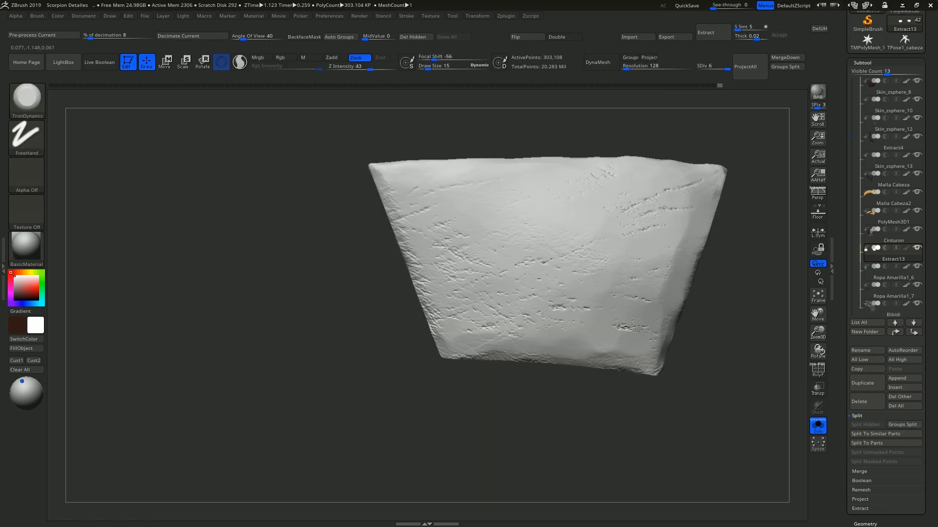
- Wear down the Extract13 piece's leather grain with TrimDynamic at draw size 15, and carve cracks with Orb_Cracks at draw size 6
drag(424, 277, 427, 297)
mouse_move(418, 254)
mouse_down()
mouse_move(436, 317)
mouse_move(467, 366)
mouse_up()
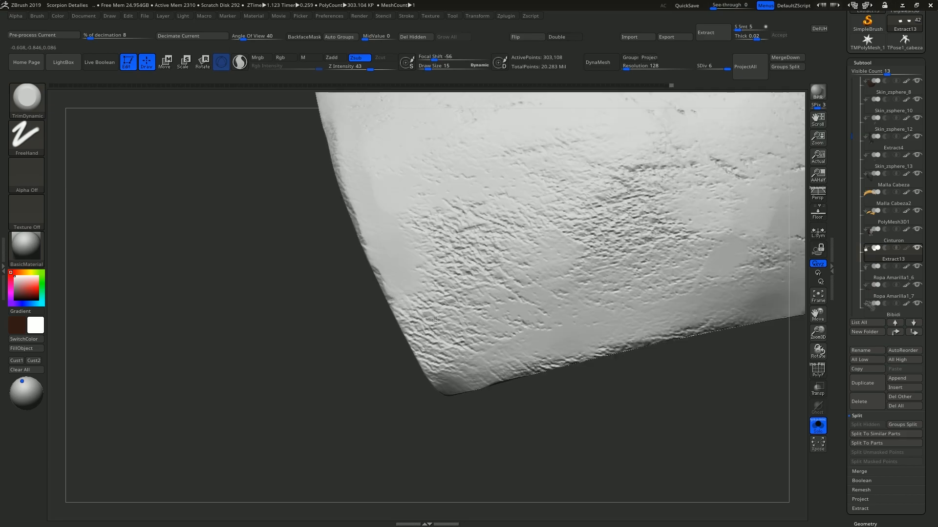
mouse_move(437, 257)
mouse_down()
mouse_move(474, 291)
mouse_move(520, 217)
mouse_up()
drag(562, 244, 617, 210)
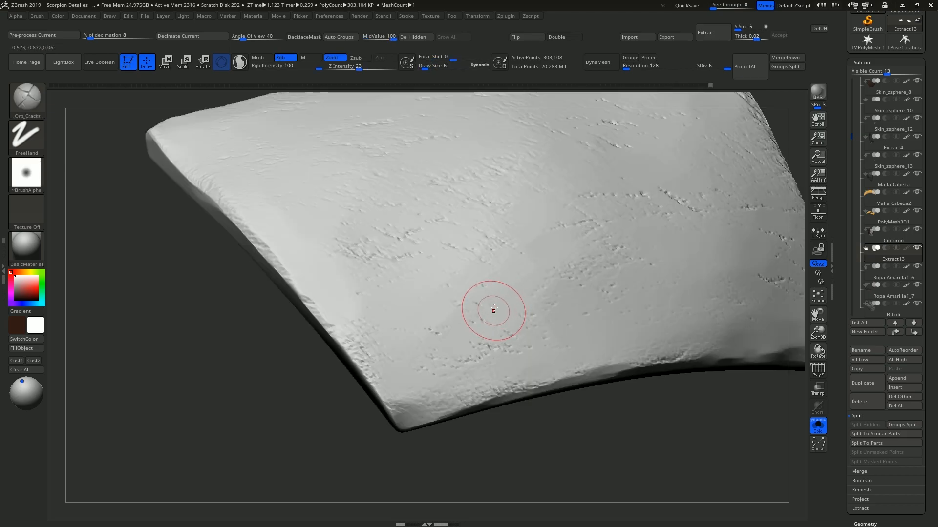
drag(491, 309, 429, 420)
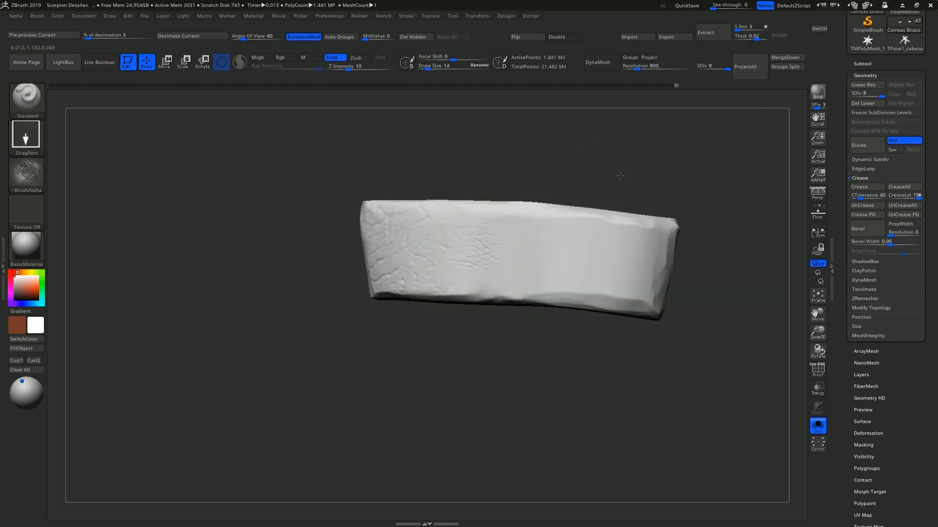
- Age the arm strap with wrinkle stamps and TrimDynamic at draw size 7, and texture its crease with ClayTubes spray at draw size 3
drag(493, 252, 635, 264)
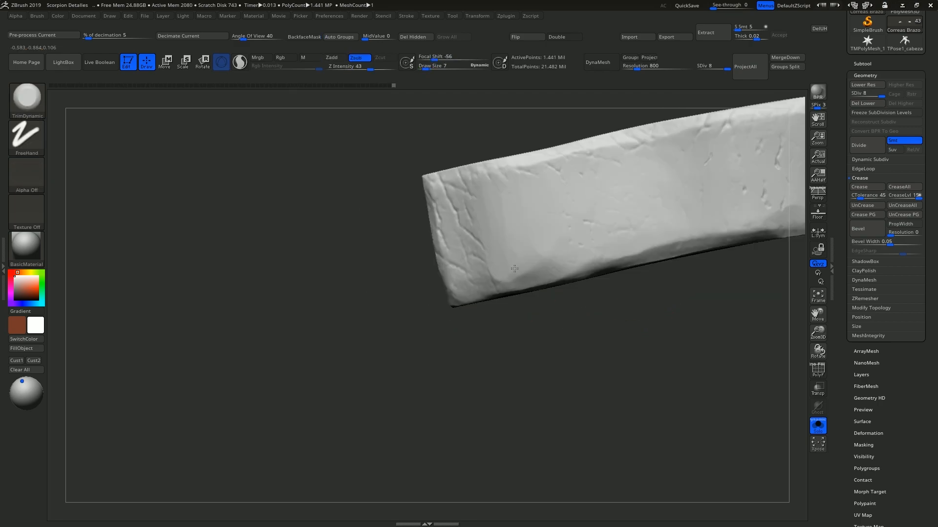
mouse_move(462, 244)
mouse_down()
mouse_move(457, 284)
mouse_move(499, 278)
mouse_up()
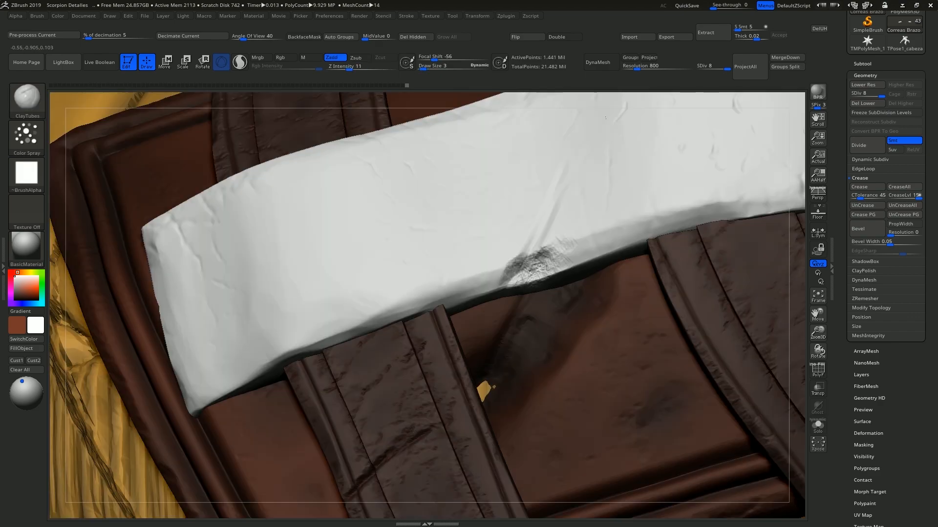
drag(547, 264, 588, 184)
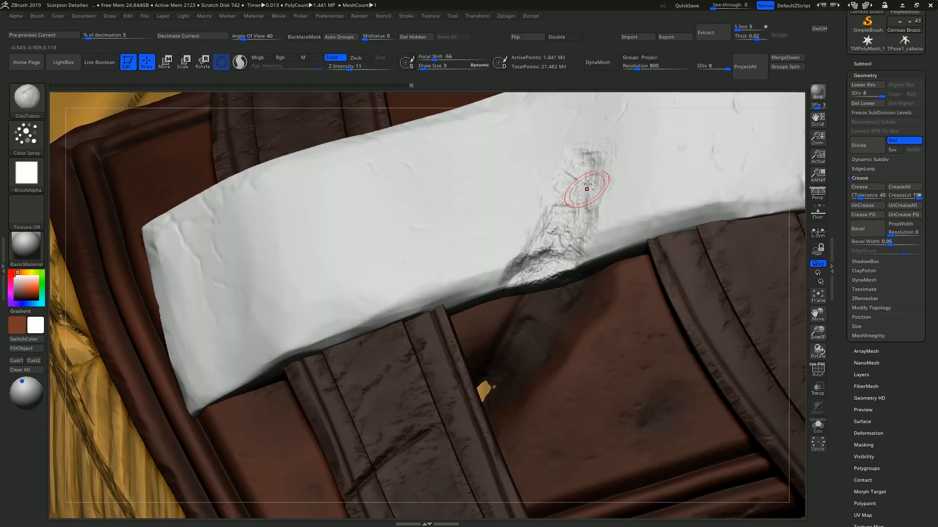
drag(557, 178, 557, 300)
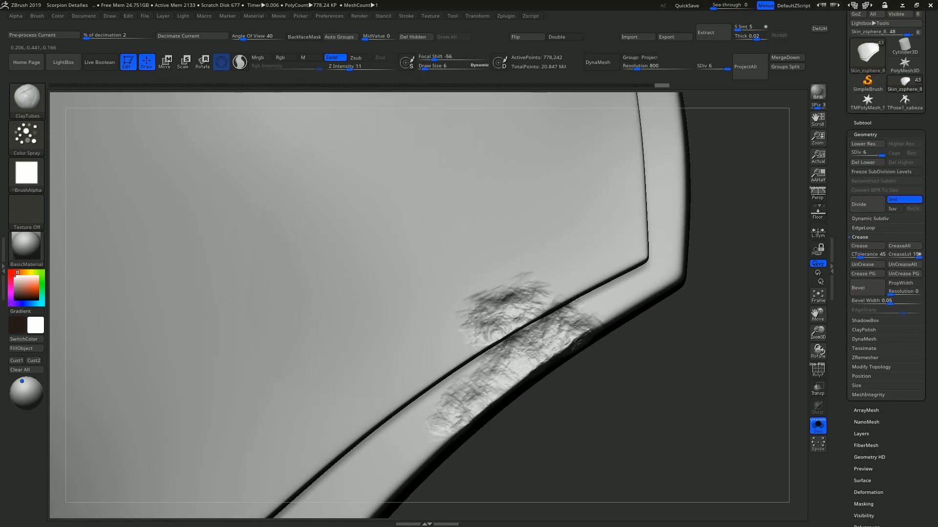
- Texture the Skin_zsphere_8 panel with ClayTubes spray and wrinkle stamps at draw size 28, and smooth its border strip with TrimDynamic
mouse_move(494, 312)
mouse_down()
mouse_move(471, 262)
mouse_move(476, 210)
mouse_up()
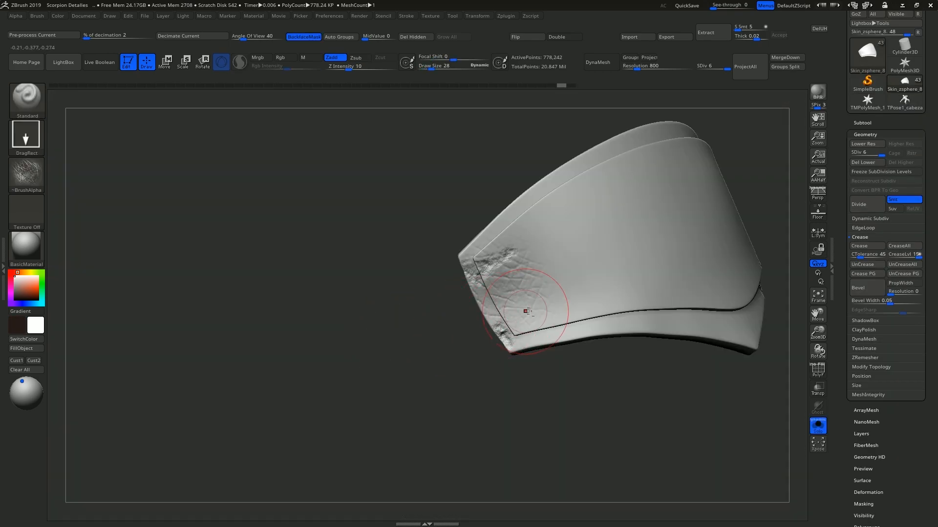
drag(527, 312, 553, 312)
drag(555, 278, 571, 325)
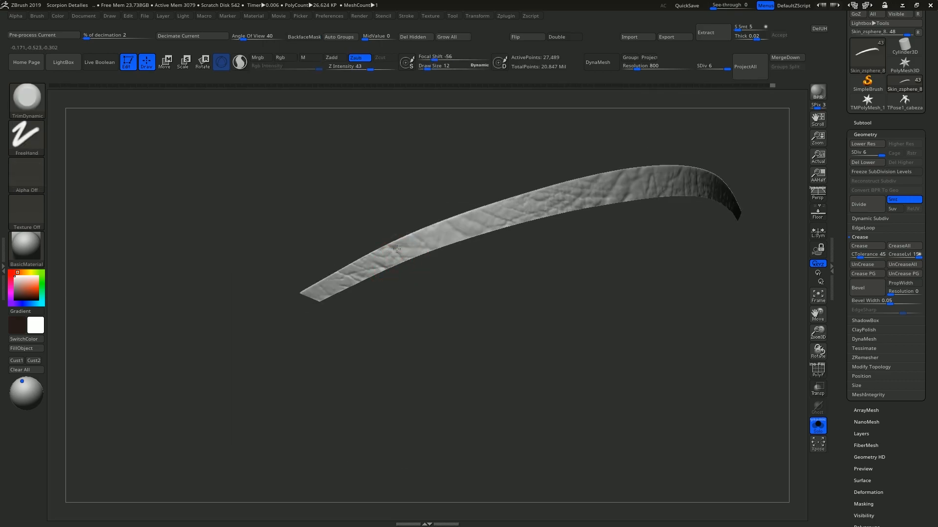
drag(576, 195, 494, 209)
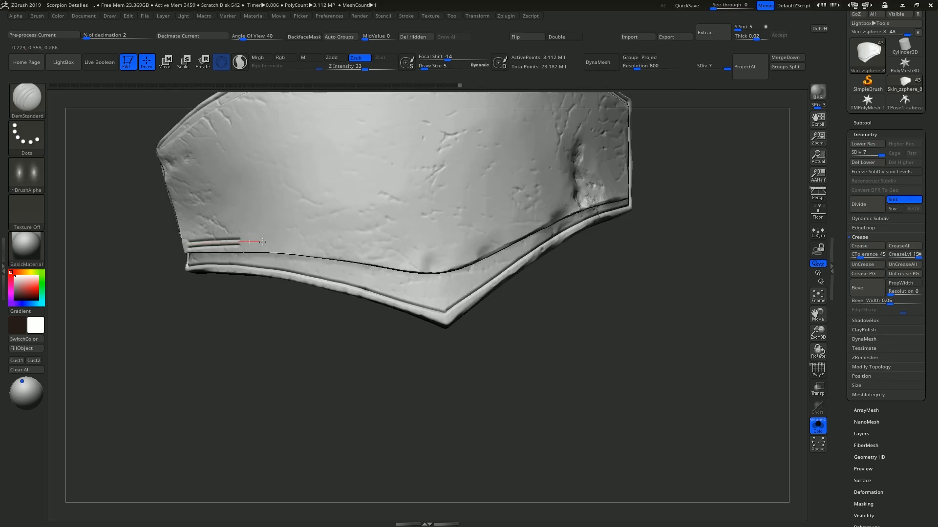
- Carve a seam along the panel's lower border with DamStandard at draw size 5, and crack the worn rim with Orb_Cracks at draw size 3
drag(293, 237, 357, 233)
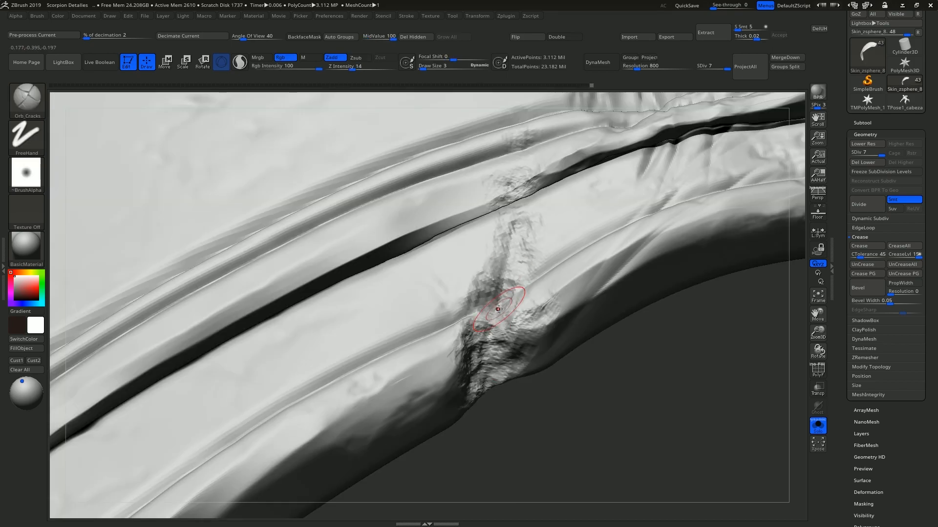
drag(488, 310, 495, 314)
right_drag(496, 314, 510, 282)
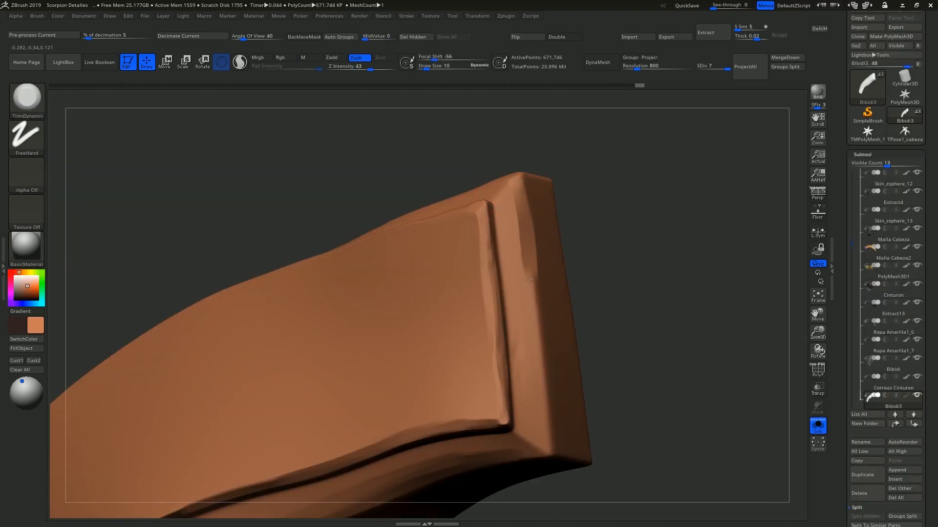
- Wear down the brown leather piece's end edges with TrimDynamic at draw size 10, and reshape its upper corner with Move
drag(522, 274, 546, 419)
key(bracketleft)
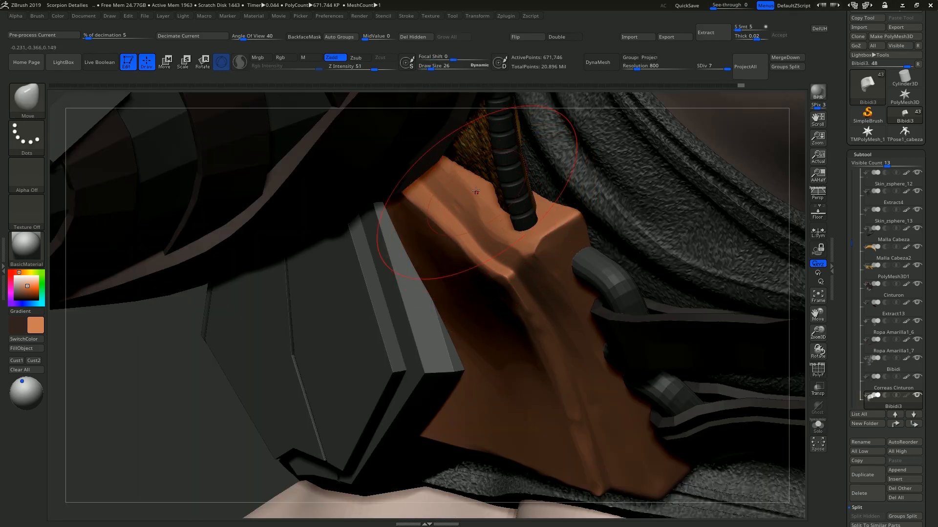
right_drag(490, 223, 471, 193)
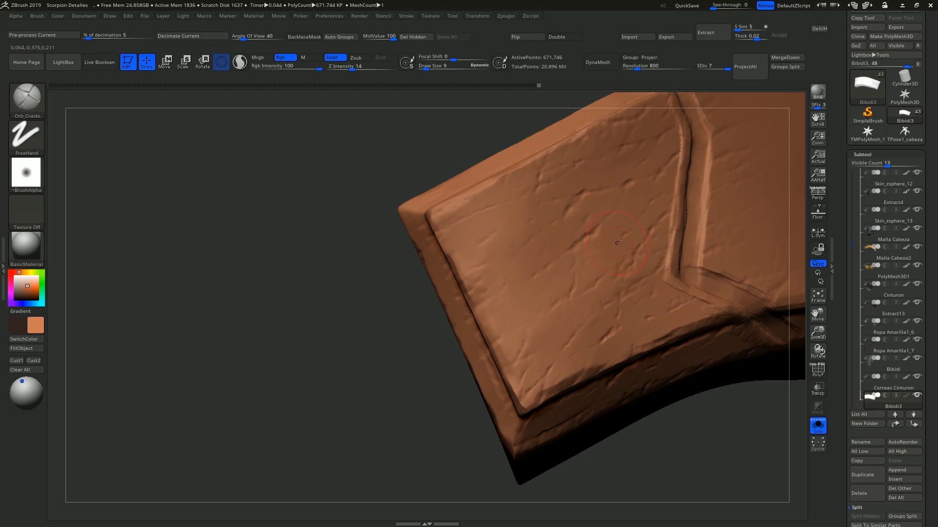
- Crack the brown leather piece's surface with Orb_Cracks, and build up the fold near its corner with ClayTubes at draw size 9
key(s)
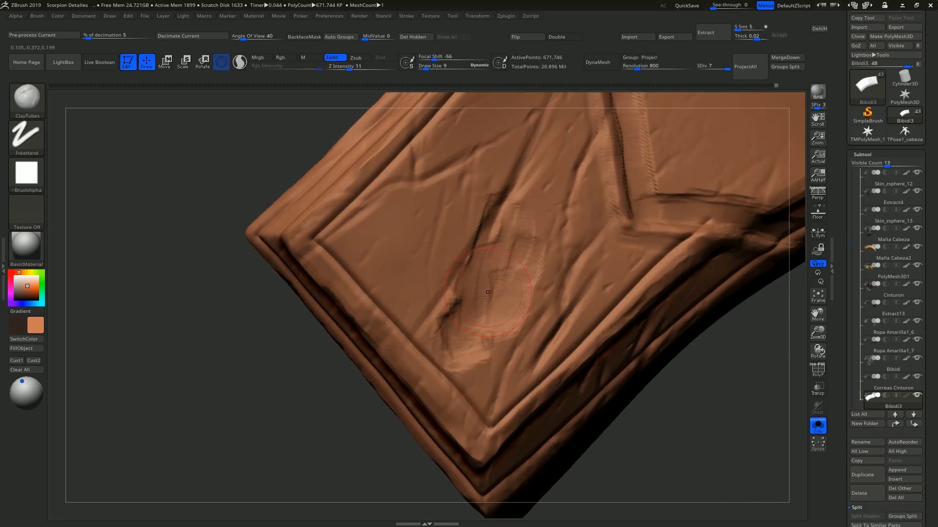
drag(453, 313, 505, 264)
mouse_move(516, 233)
mouse_down()
mouse_move(508, 243)
mouse_move(515, 256)
mouse_move(520, 224)
mouse_move(527, 297)
mouse_up()
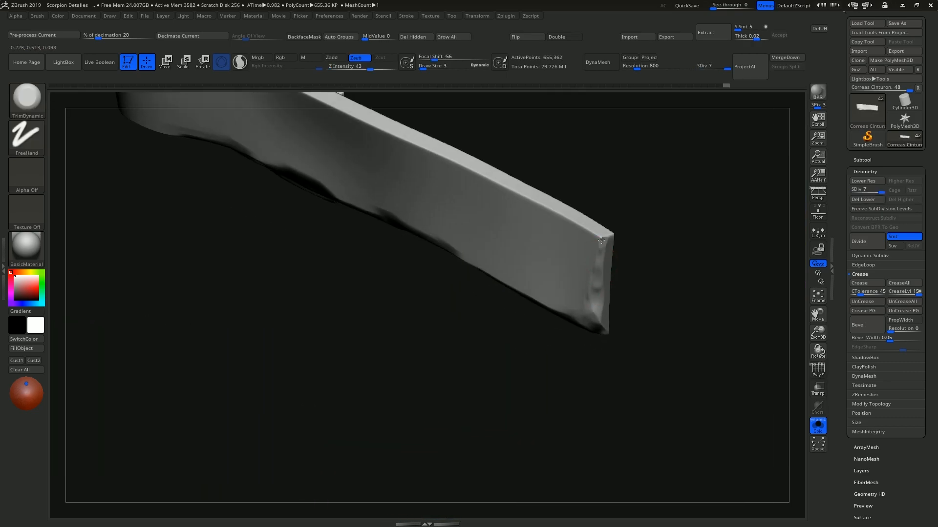
- Chip the belt strap's end with TrimDynamic at draw size 3, and carve leather cracks along the straps with Orb_Cracks at Z Intensity 17
drag(602, 240, 564, 218)
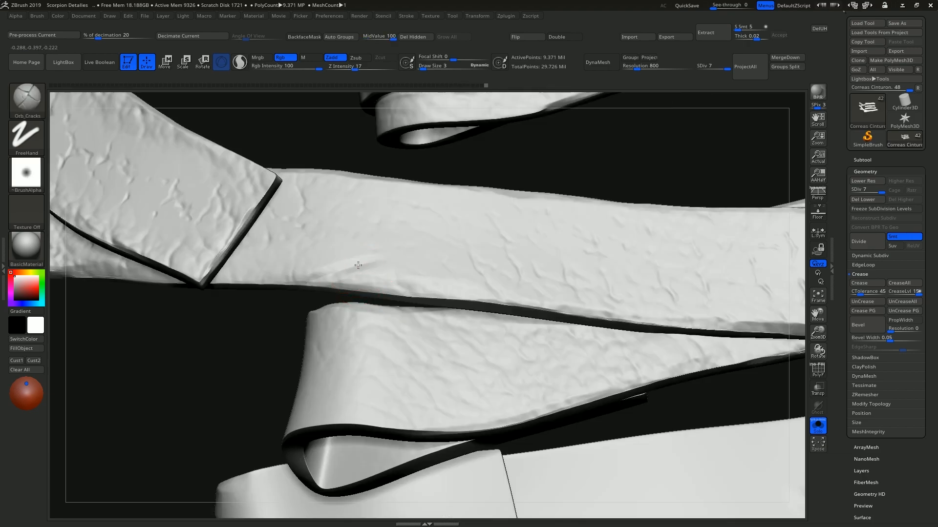
mouse_move(358, 265)
mouse_down()
mouse_move(346, 266)
mouse_move(434, 233)
mouse_up()
mouse_move(328, 274)
mouse_down()
mouse_move(445, 234)
mouse_move(343, 265)
mouse_up()
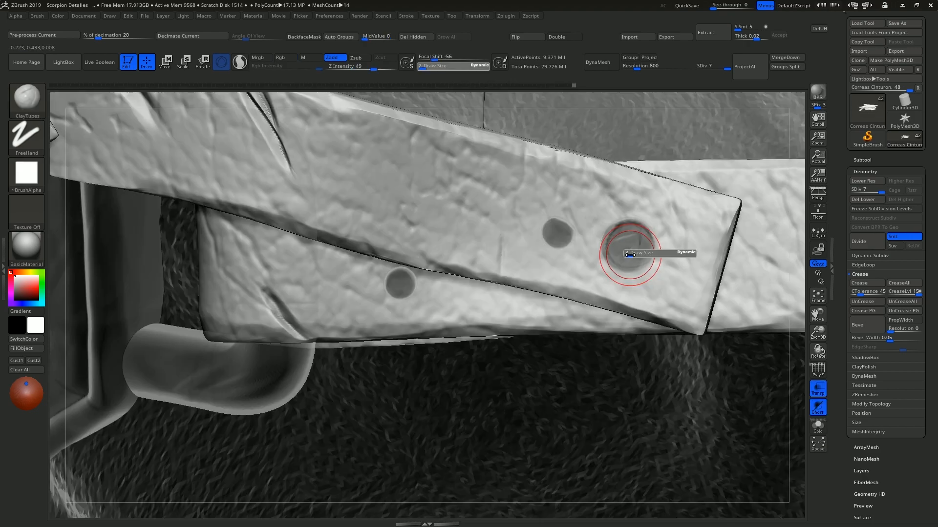
- Build up leather relief around the belt straps' rivets and middle with ClayTubes, and carve a lower-edge seam with DamStandard at draw size 2
drag(694, 252, 632, 250)
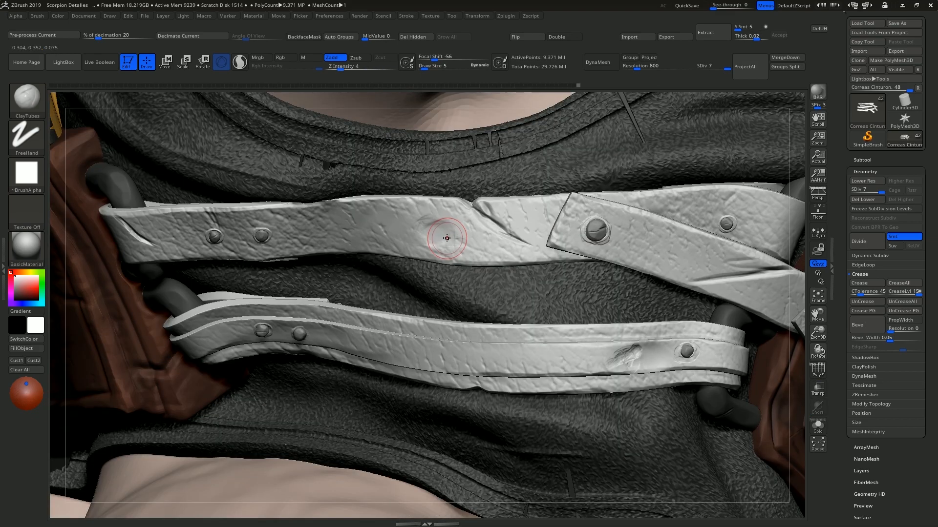
key(u)
click(448, 238)
drag(435, 224, 473, 244)
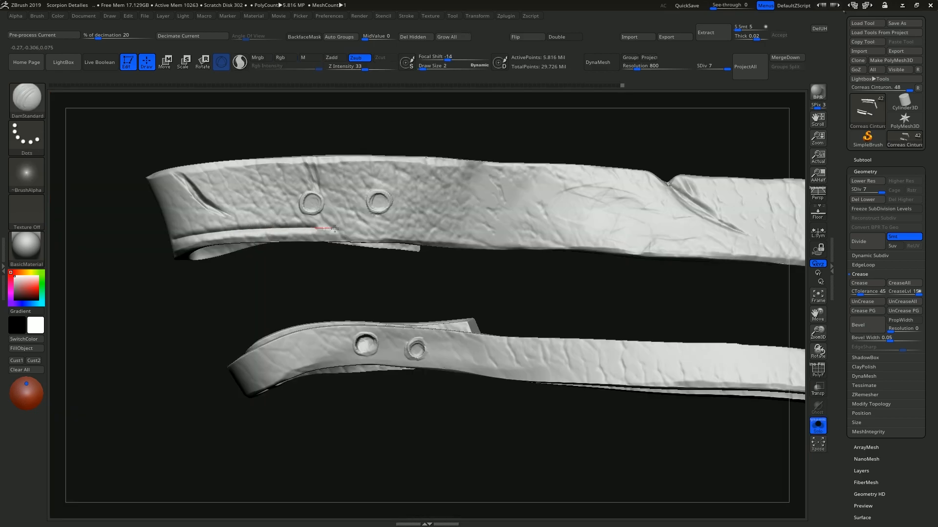
drag(334, 229, 628, 243)
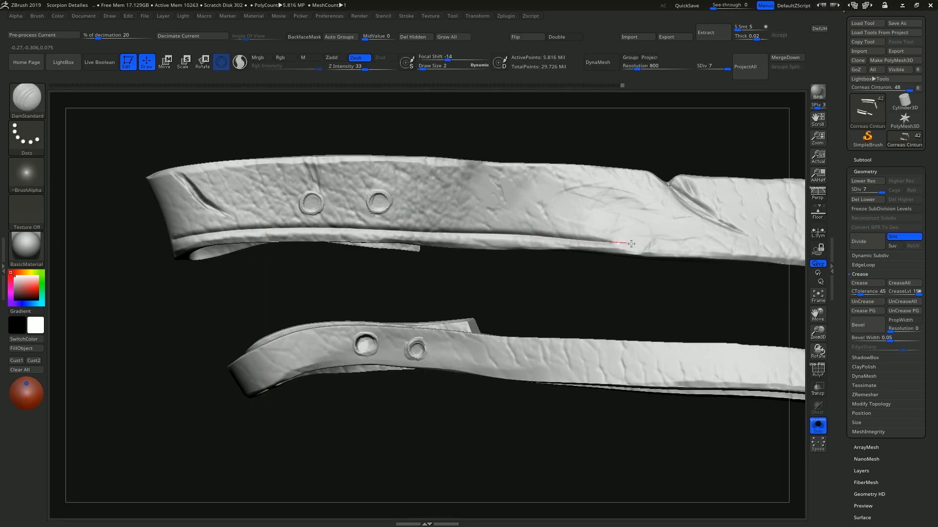
drag(439, 228, 618, 206)
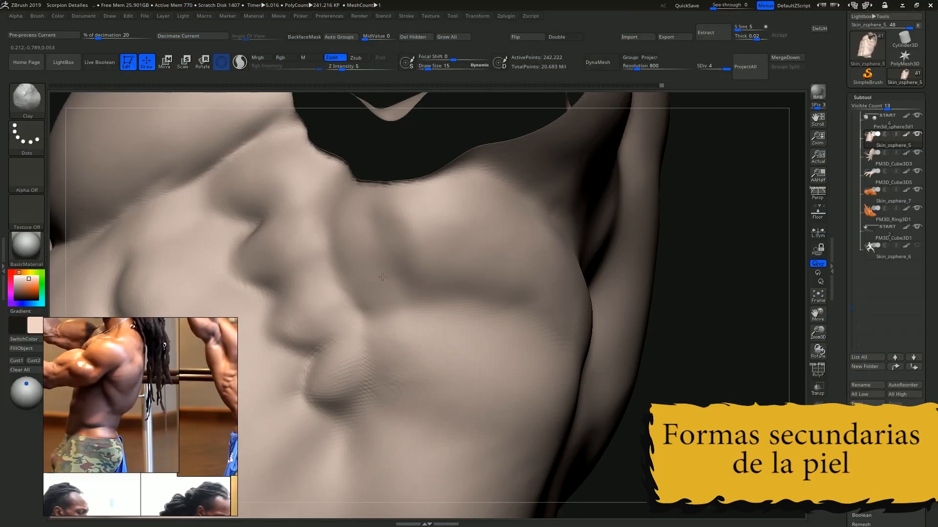
- Build up the torso's side muscles below the armpit with Clay at draw size 15 and ClayTubes at draw size 26, Z Intensity 3
drag(382, 277, 386, 337)
key(b)
key(c)
key(t)
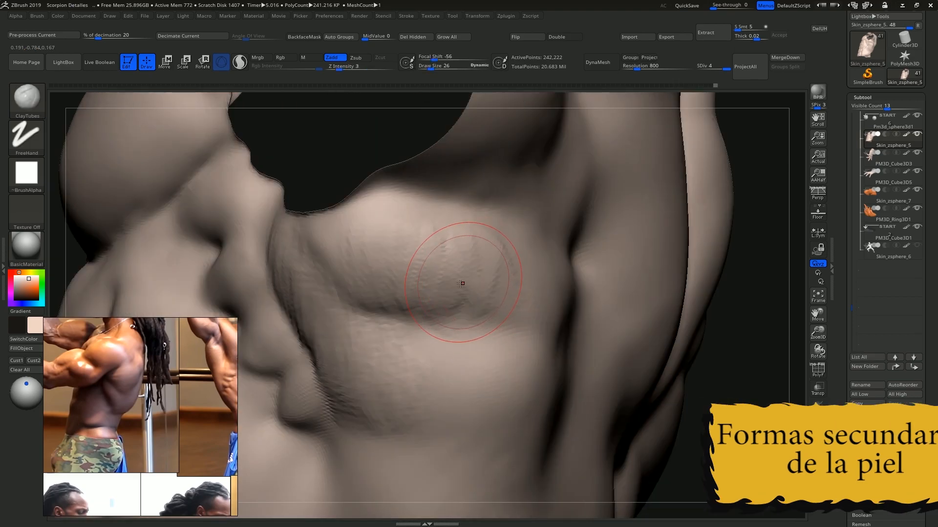
mouse_move(460, 283)
mouse_down()
mouse_move(398, 262)
mouse_move(425, 319)
mouse_move(464, 311)
mouse_up()
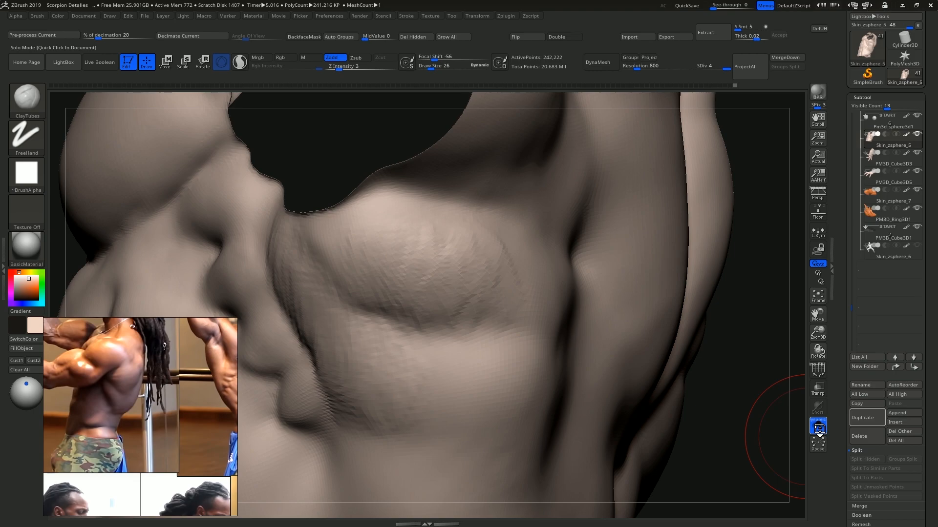
click(821, 428)
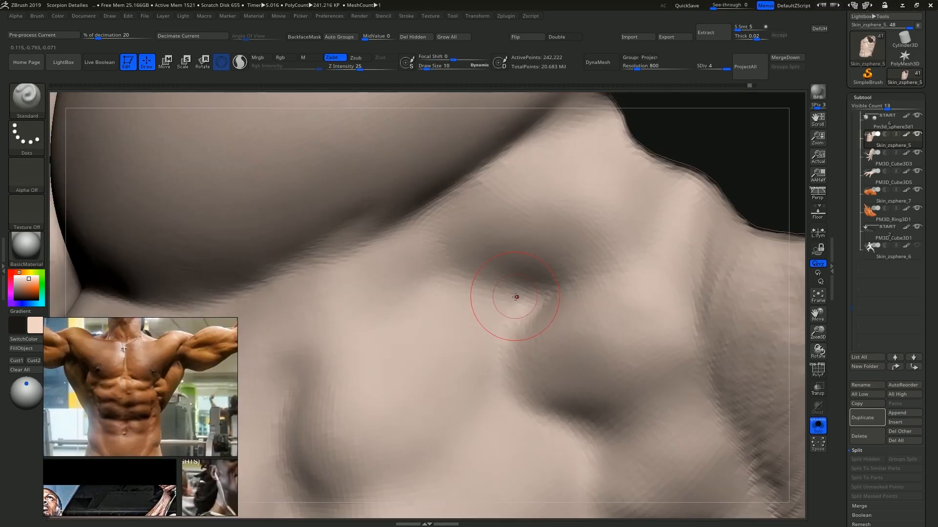
- Define the edges under the upper serratus muscles with the Standard brush at draw size 10 and Z Intensity 13
key(space)
mouse_move(529, 298)
mouse_down()
mouse_move(424, 297)
mouse_move(401, 286)
mouse_up()
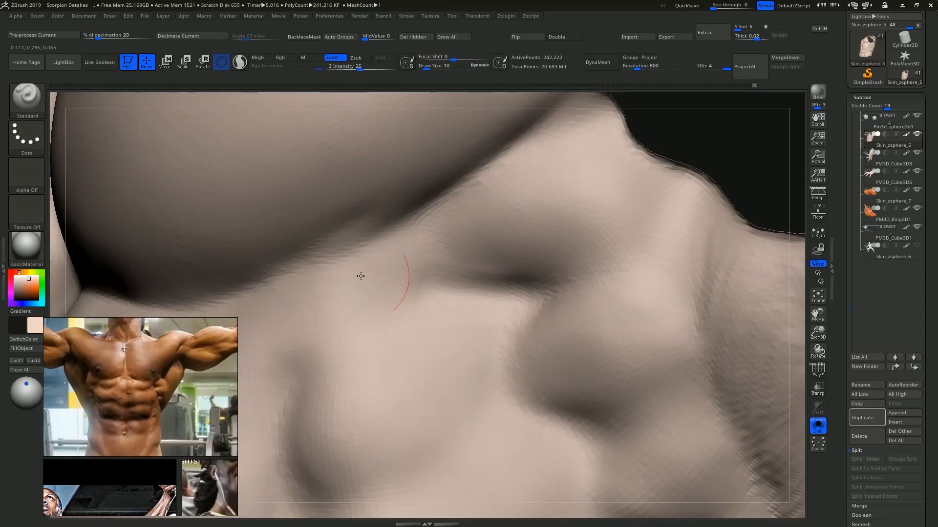
key(u)
drag(512, 296, 506, 297)
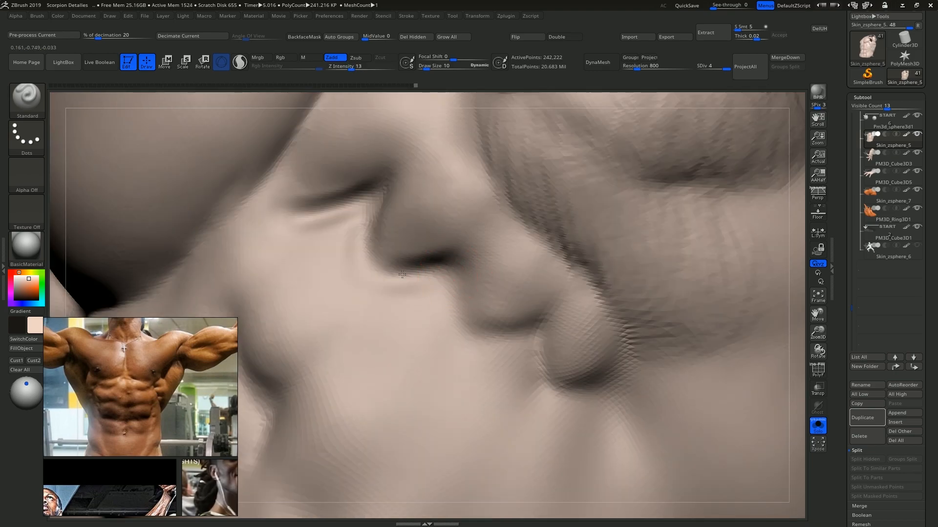
drag(484, 227, 444, 266)
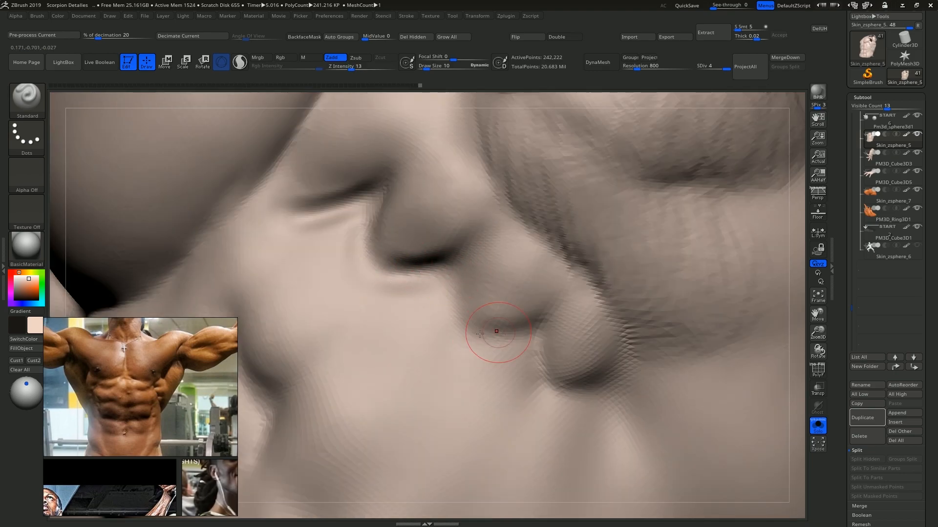
drag(477, 329, 515, 337)
- Continue defining the skin folds below the lower serratus muscles with the Standard brush
mouse_move(492, 347)
right_down()
mouse_move(456, 301)
mouse_move(494, 316)
mouse_move(484, 236)
right_up()
drag(456, 305, 424, 333)
drag(484, 282, 458, 307)
mouse_move(488, 264)
mouse_down()
mouse_move(457, 236)
mouse_move(494, 266)
mouse_up()
- Add soft muscle volume between the chest and the serratus with ClayTubes at Z Intensity 3, enlarging the brush from draw size 14
mouse_move(520, 260)
alt+right_down()
mouse_move(520, 309)
mouse_move(532, 253)
mouse_move(505, 261)
alt+right_up()
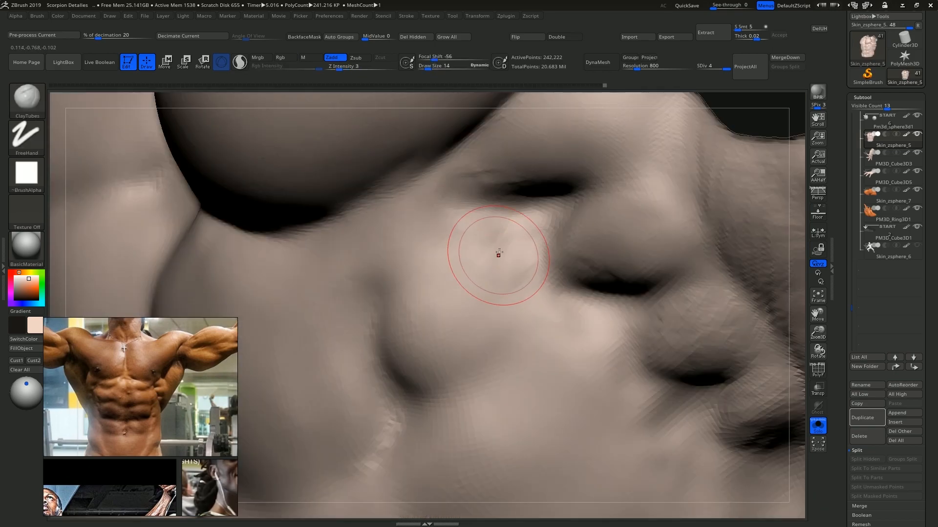
mouse_move(499, 256)
mouse_down()
mouse_move(518, 229)
mouse_move(522, 254)
mouse_move(488, 293)
mouse_up()
key(])
mouse_move(476, 255)
mouse_down()
mouse_move(523, 234)
mouse_move(485, 256)
mouse_move(469, 307)
mouse_up()
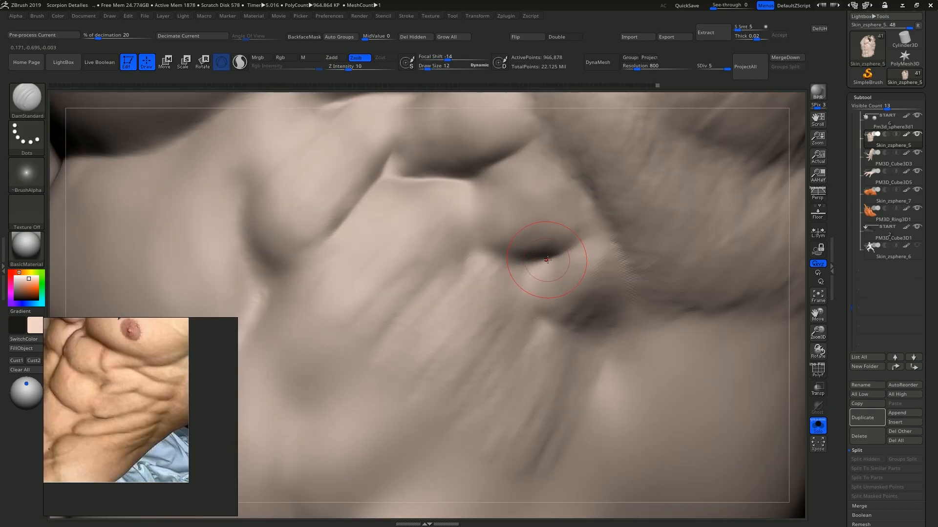
- Sharpen the creases between the serratus muscles and ribs with DamStandard at draw size 12 and Z Intensity 10
right_drag(547, 259, 561, 254)
right_drag(489, 255, 527, 258)
drag(531, 224, 478, 297)
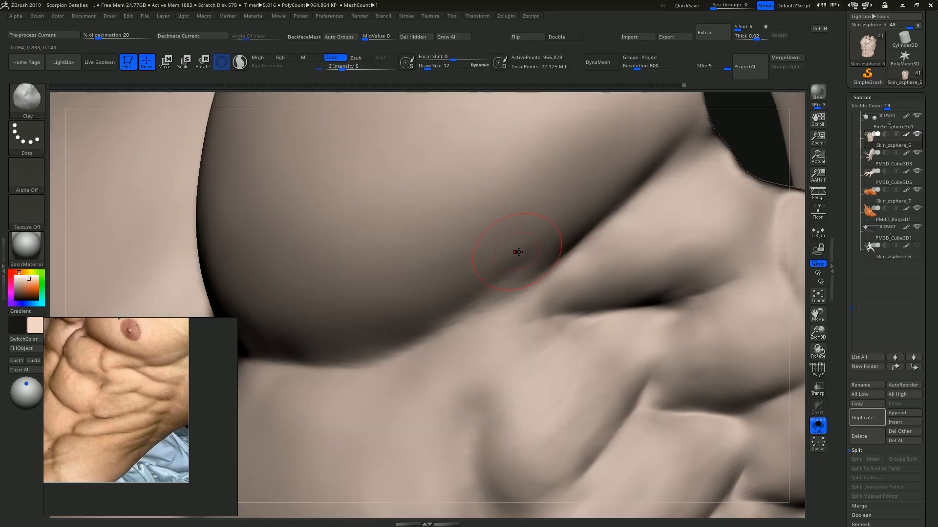
- Build soft volume between the chest's lower edge and the upper serratus with Clay at Z Intensity 5, enlarging the brush from draw size 12 to 15
mouse_move(516, 288)
mouse_down()
mouse_move(500, 294)
mouse_move(549, 266)
mouse_up()
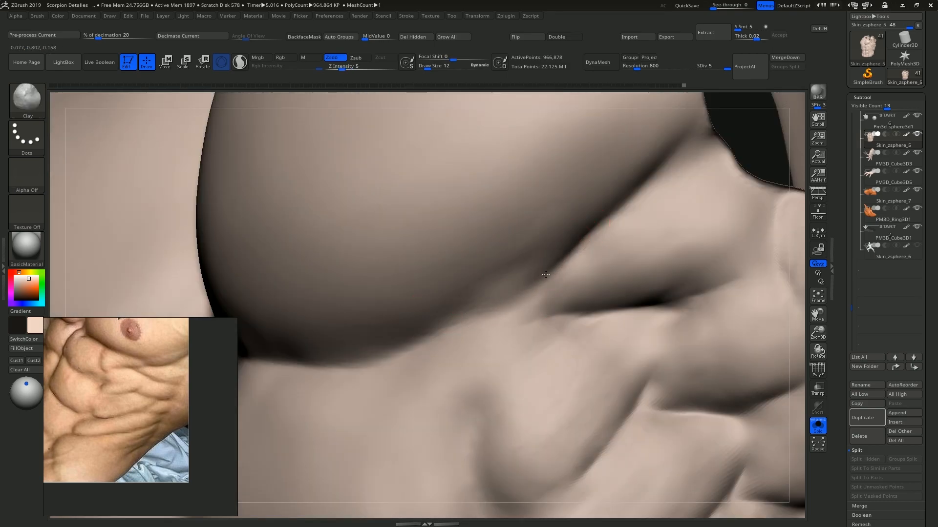
key(s)
drag(496, 316, 495, 316)
key(ctrl+z)
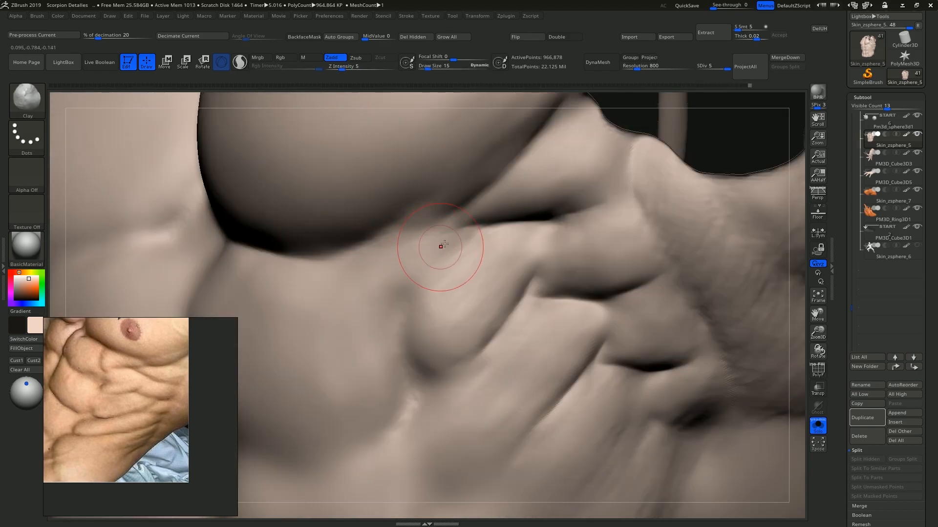
drag(440, 247, 455, 232)
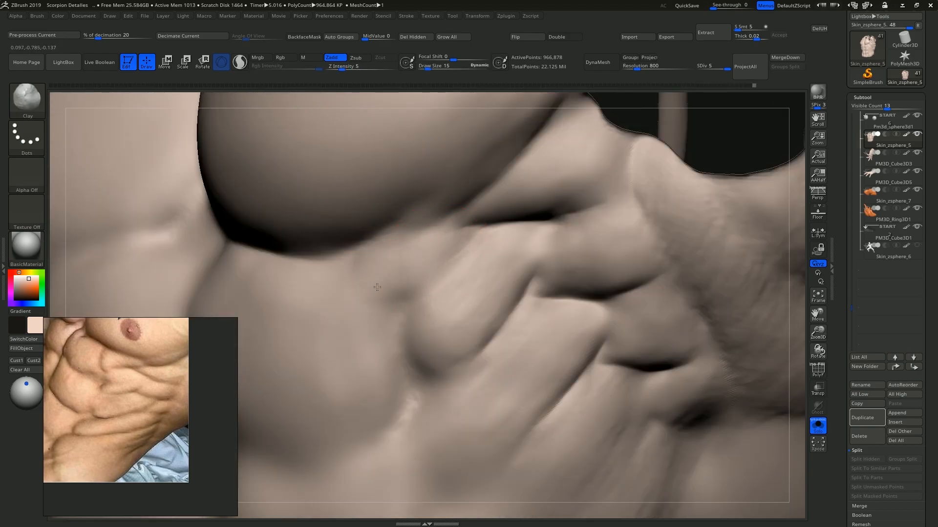
key(b)
key(d)
key(s)
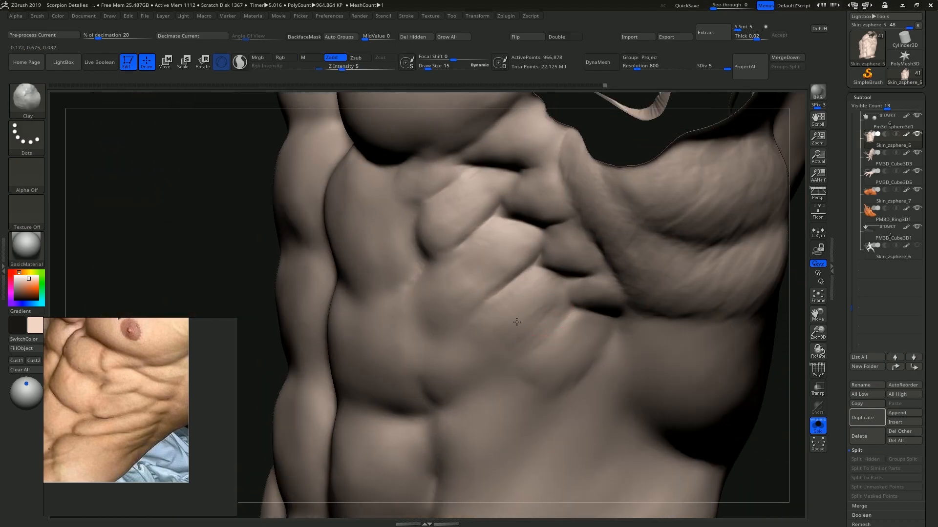
- Compare the torso with the full character by turning Solo mode off and on again
click(818, 426)
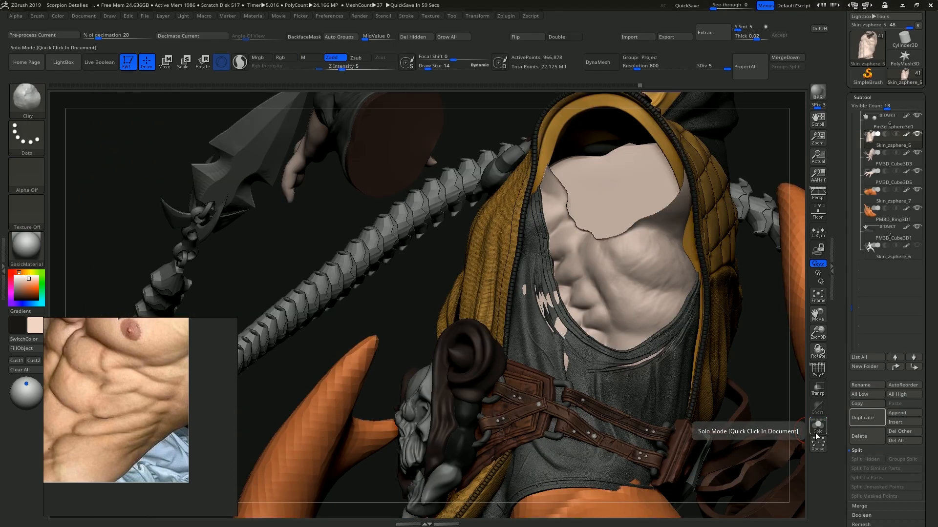
click(818, 429)
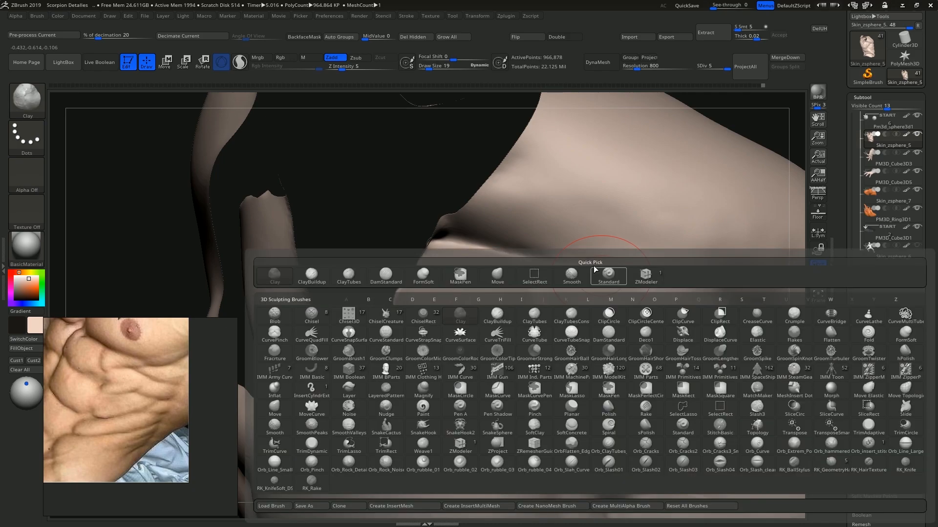
key(Escape)
- Refine the side of the torso, and nudge the skin showing through the tank top's tear with Move at draw size 30
drag(507, 251, 644, 281)
right_drag(581, 263, 571, 308)
drag(459, 221, 649, 282)
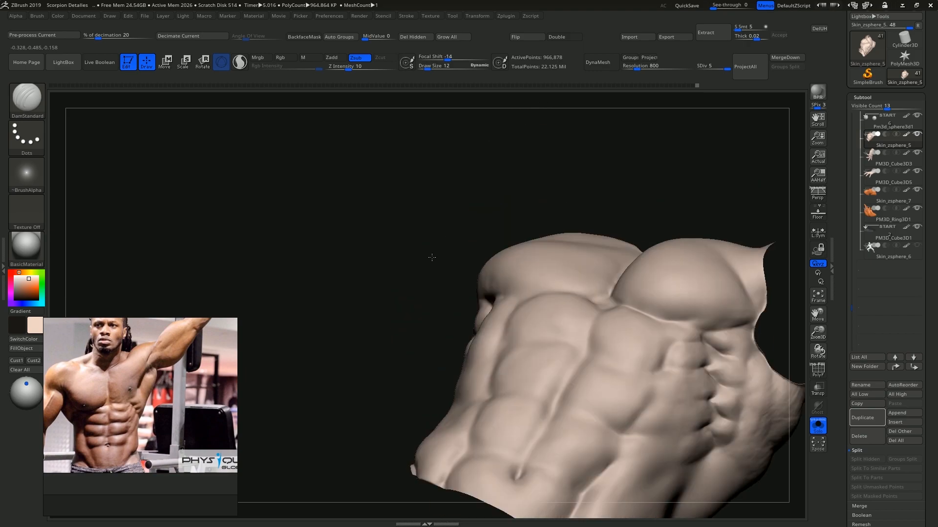
ctrl+right_drag(536, 268, 484, 273)
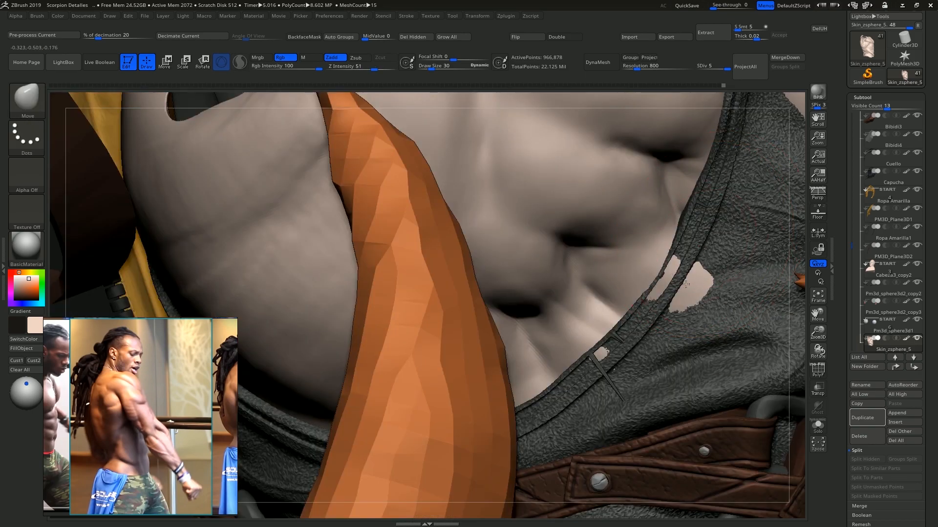
drag(686, 285, 674, 290)
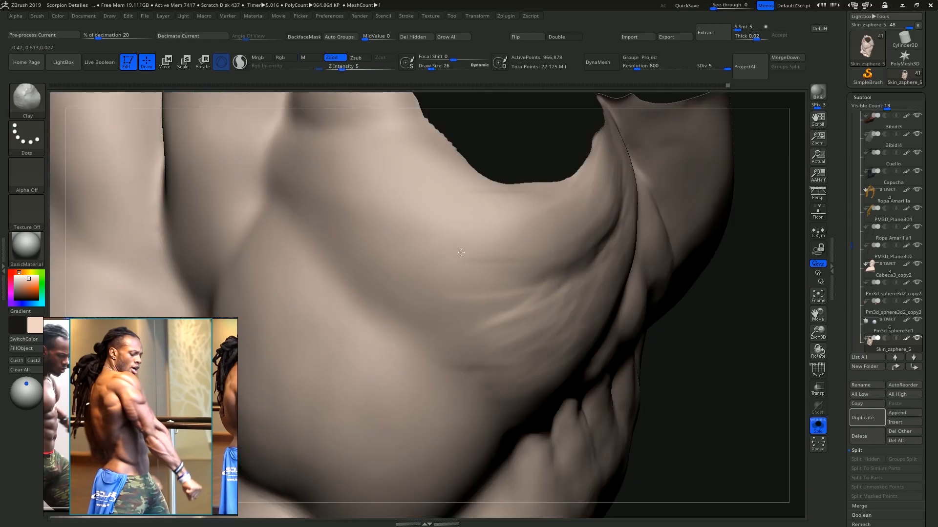
- Refine the muscle volume along the side of the back below the armpit with Clay at Z Intensity 5 and draw size 15
right_drag(511, 239, 494, 287)
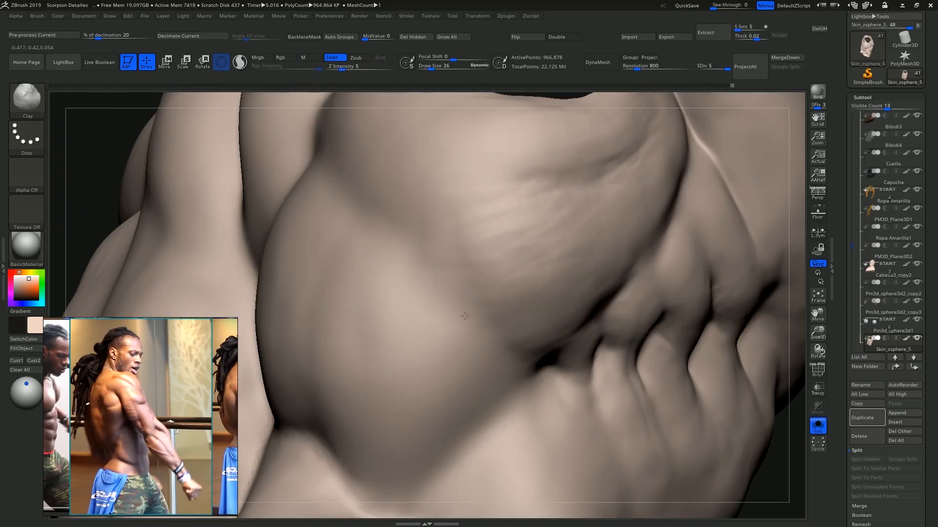
right_drag(494, 385, 488, 317)
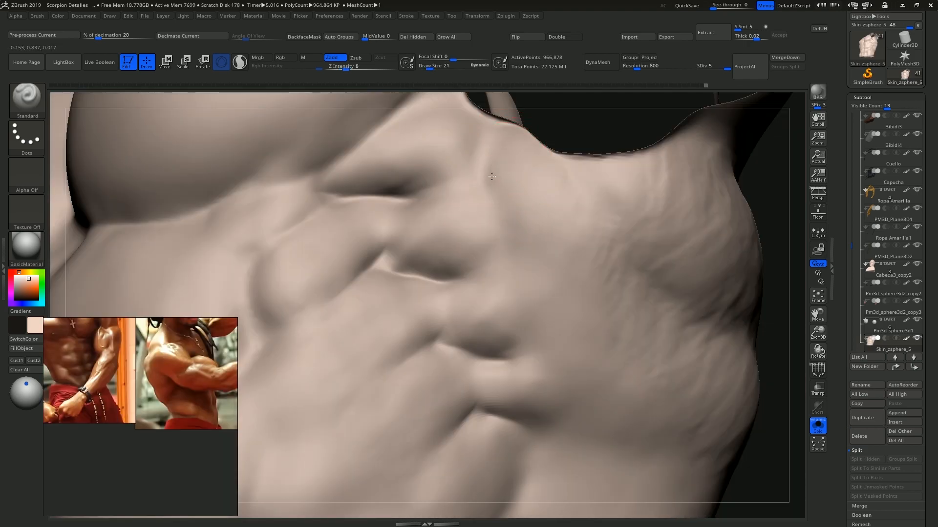
key(s)
drag(495, 220, 491, 220)
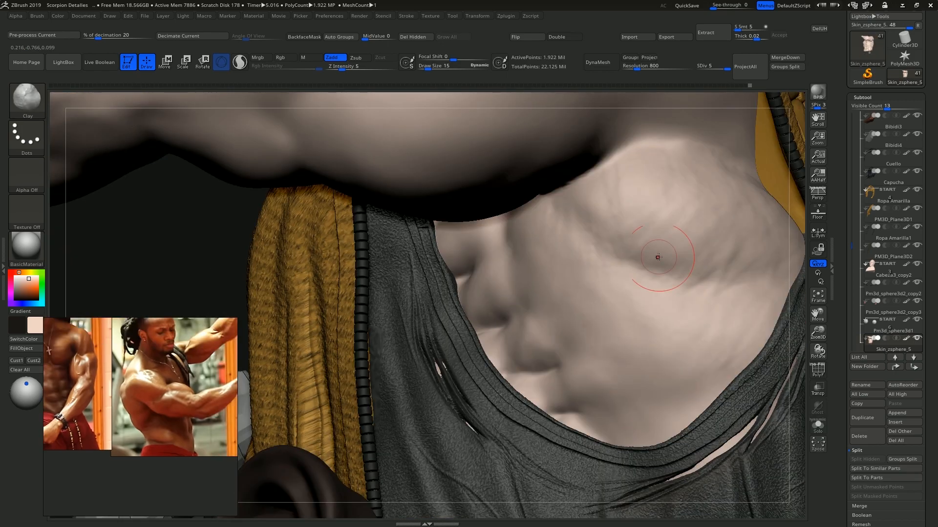
drag(601, 214, 686, 256)
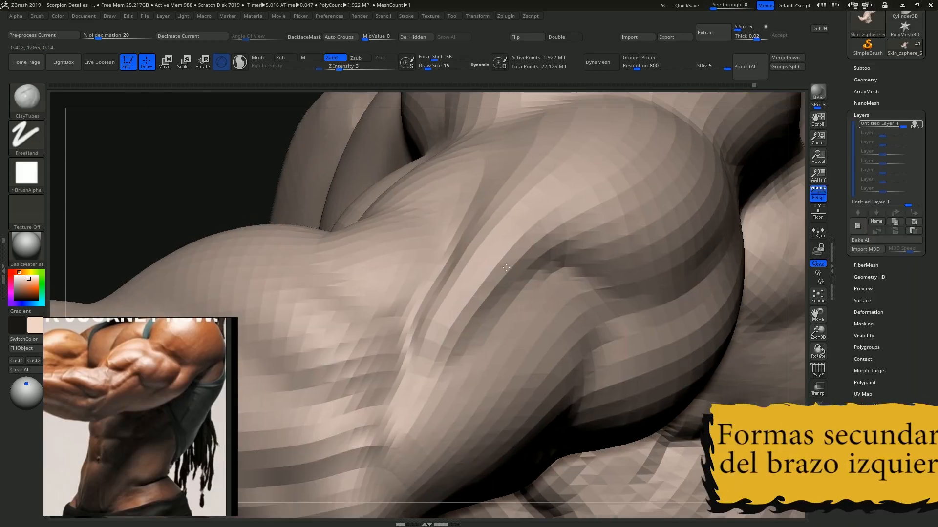
- Sculpt the left arm's muscle strands with ClayTubes at Z Intensity 3, refining them with Standard at Z Intensity 10 and draw sizes 7 to 8
alt+right_drag(506, 268, 495, 269)
drag(450, 324, 490, 265)
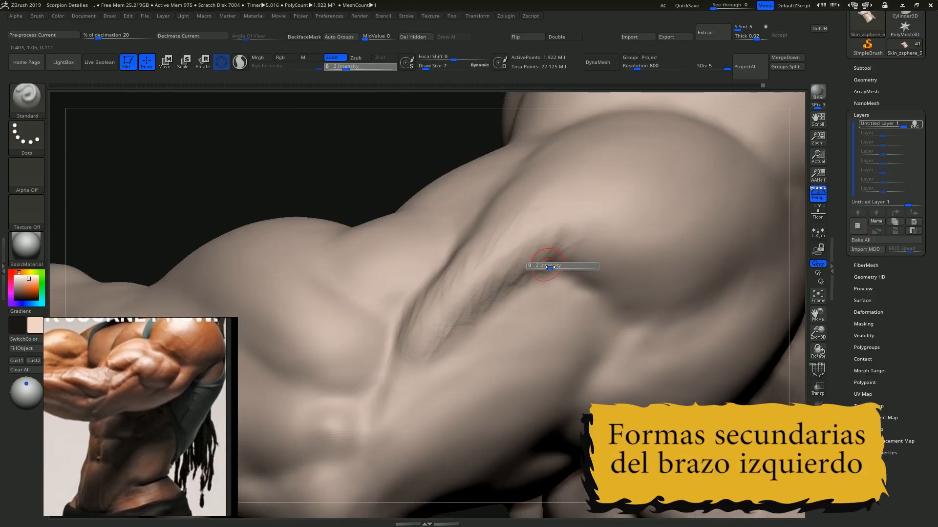
drag(550, 267, 551, 268)
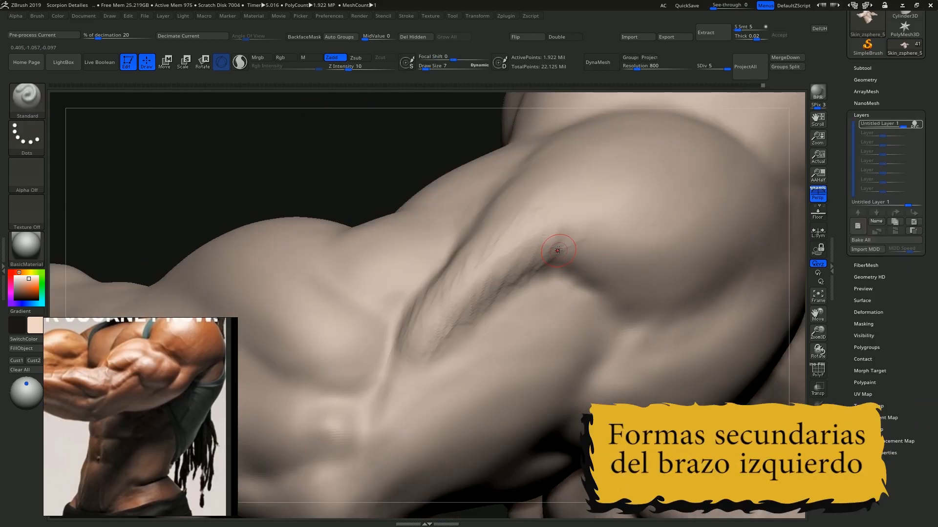
drag(566, 232, 529, 288)
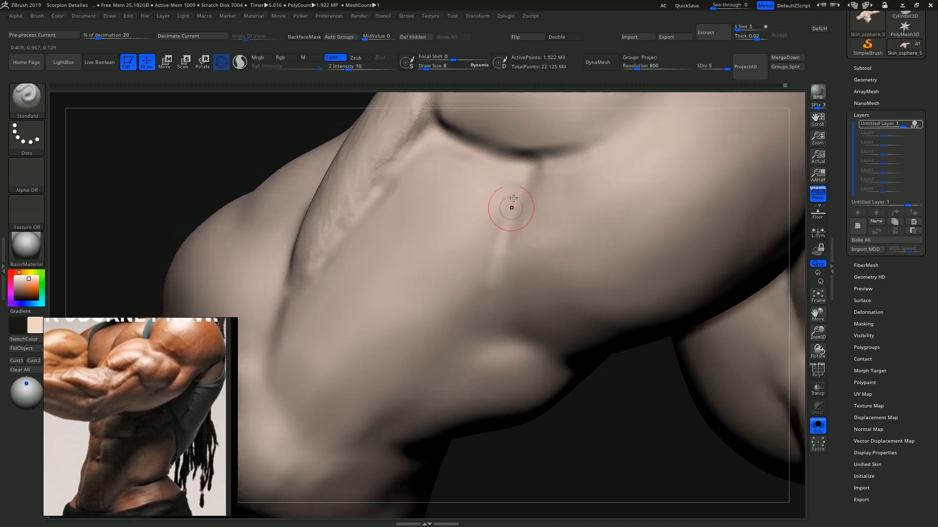
drag(513, 198, 520, 189)
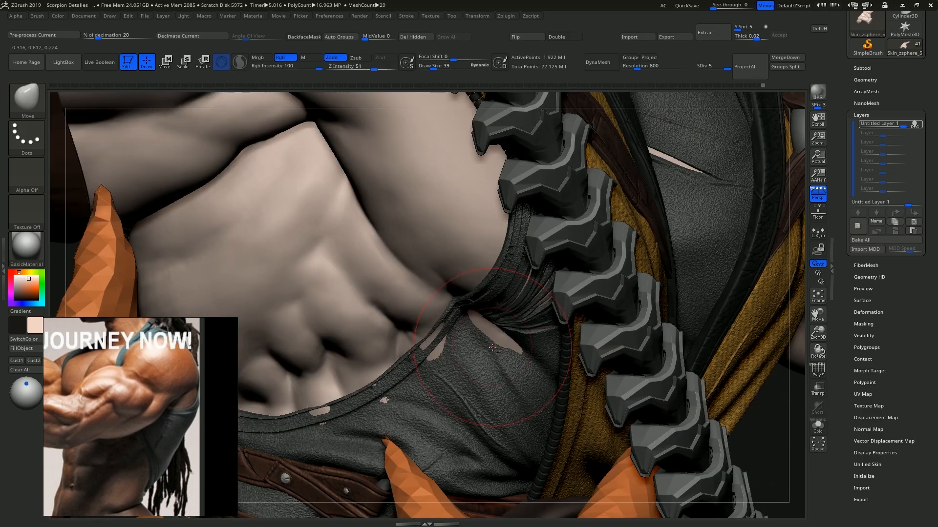
- Adjust the torso skin under the tank top's tears near the armpit with the Move brush at a draw size below 39
key(bracketleft)
drag(492, 347, 481, 319)
drag(436, 364, 435, 355)
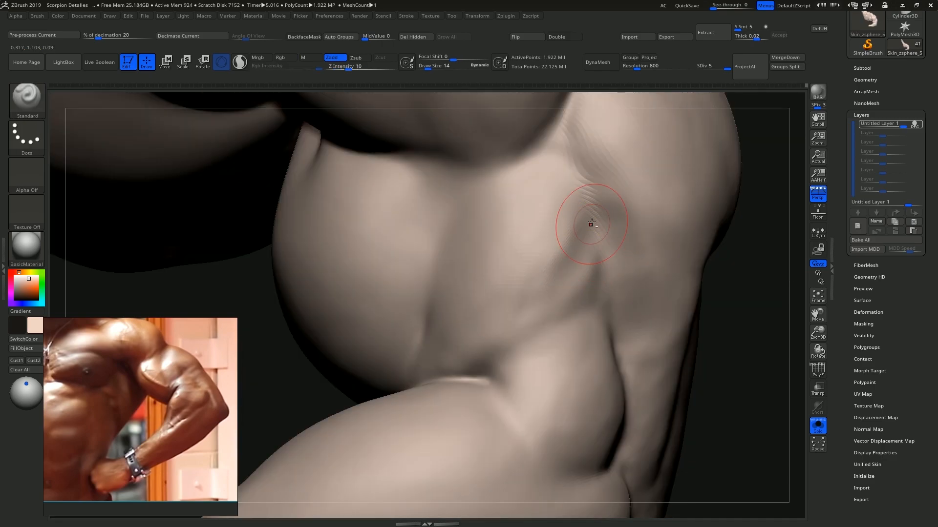
- Define the muscle separations around the left elbow with Standard at Z Intensity 10, reducing the brush from draw size 14
drag(576, 262, 524, 299)
key(s)
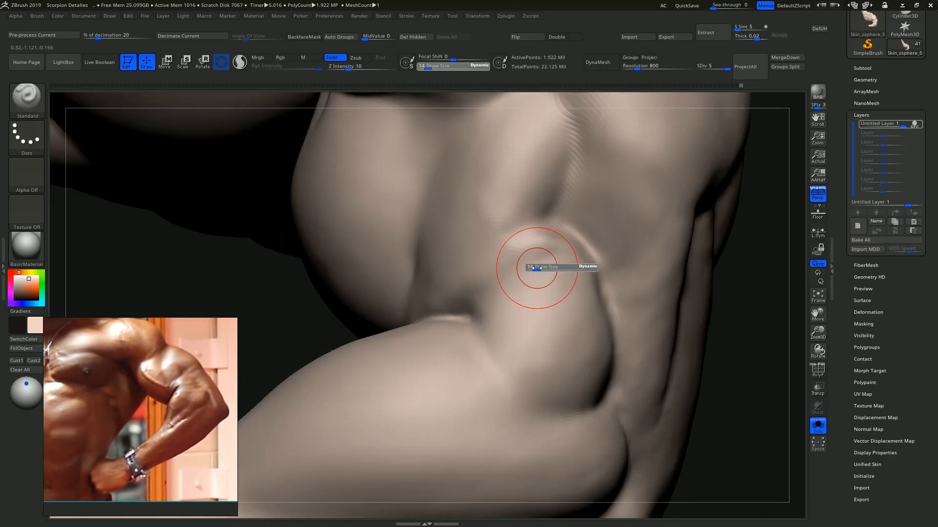
drag(523, 268, 513, 267)
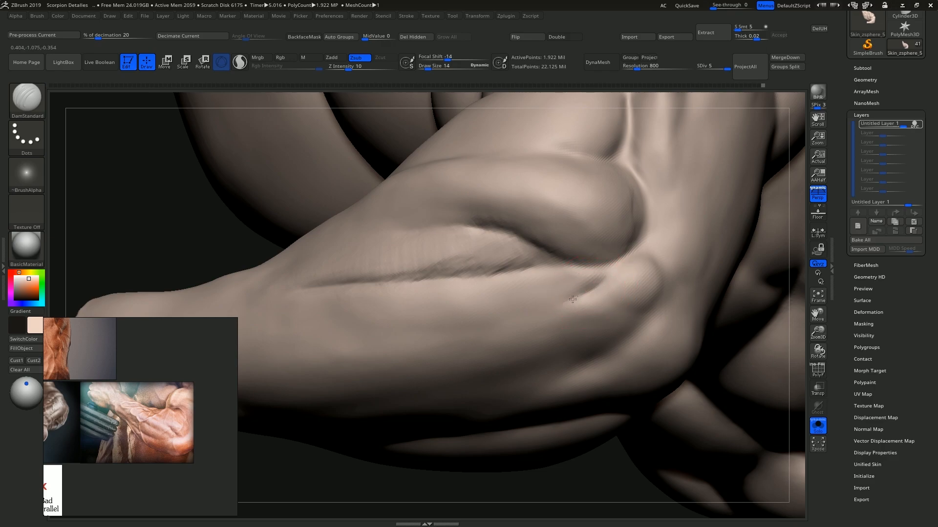
right_drag(561, 299, 647, 286)
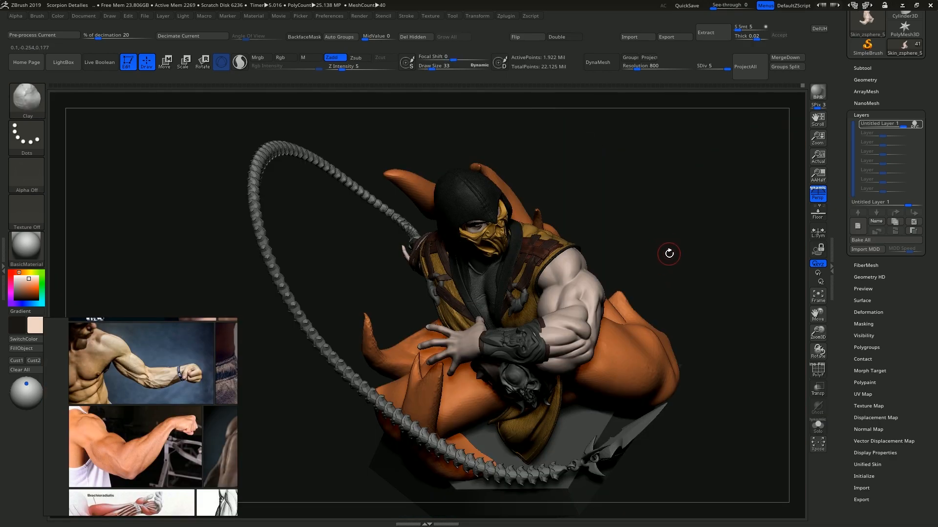
- Shape the arm's muscle bulges with FormSoft at Z Intensity 2, and build up the muscle near the elbow with Clay at Z Intensity 5 and draw size 21
drag(662, 264, 695, 200)
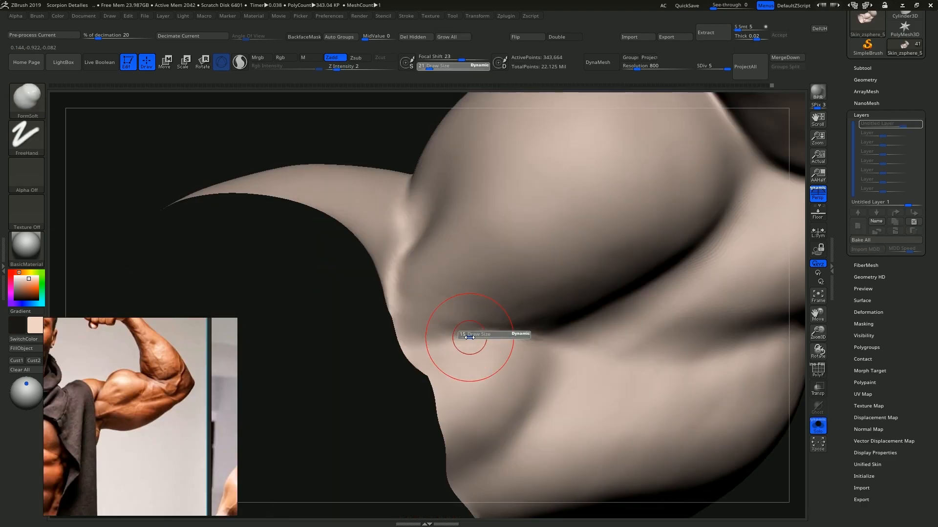
drag(407, 340, 505, 333)
mouse_move(436, 328)
mouse_down()
mouse_move(397, 334)
mouse_move(508, 323)
mouse_up()
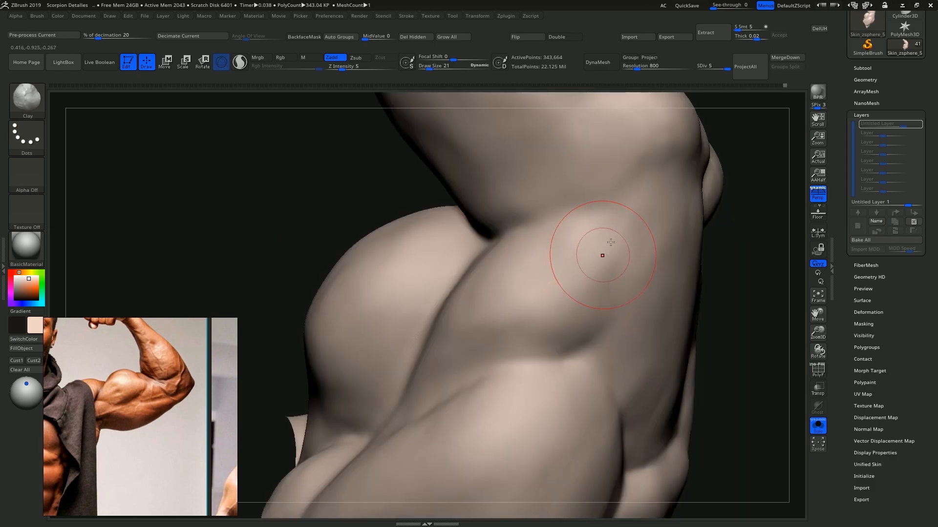
drag(605, 320, 521, 359)
mouse_move(610, 325)
mouse_down()
mouse_move(592, 333)
mouse_move(579, 364)
mouse_up()
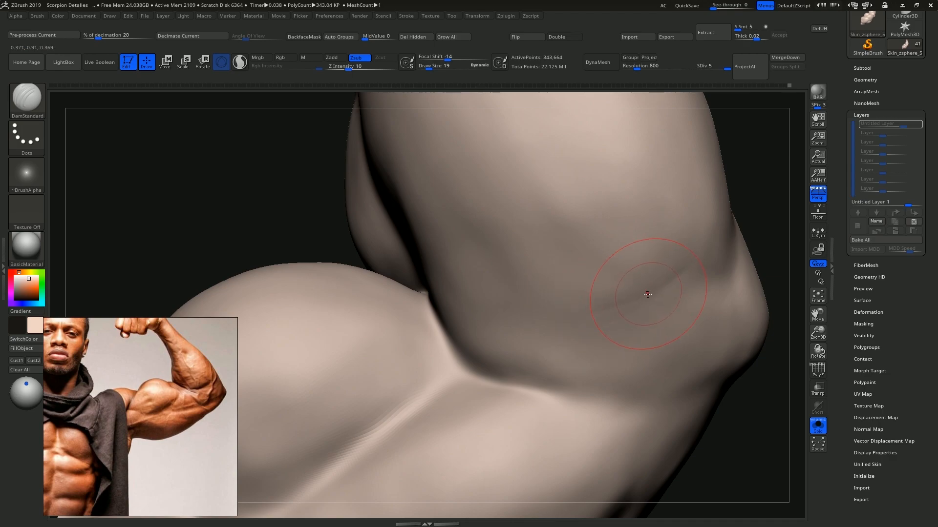
- Carve the crease between the muscles near the elbow with DamStandard at draw size 19 and Z Intensity 10, and smooth its edge
drag(648, 294, 680, 269)
drag(582, 309, 688, 258)
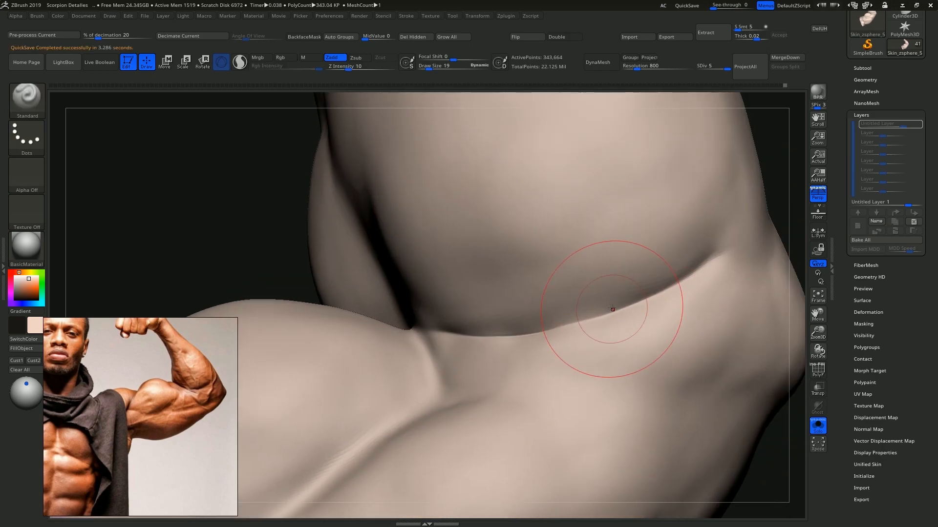
mouse_move(638, 284)
shift+mouse_down()
mouse_move(592, 312)
mouse_move(618, 312)
shift+mouse_up()
key(s)
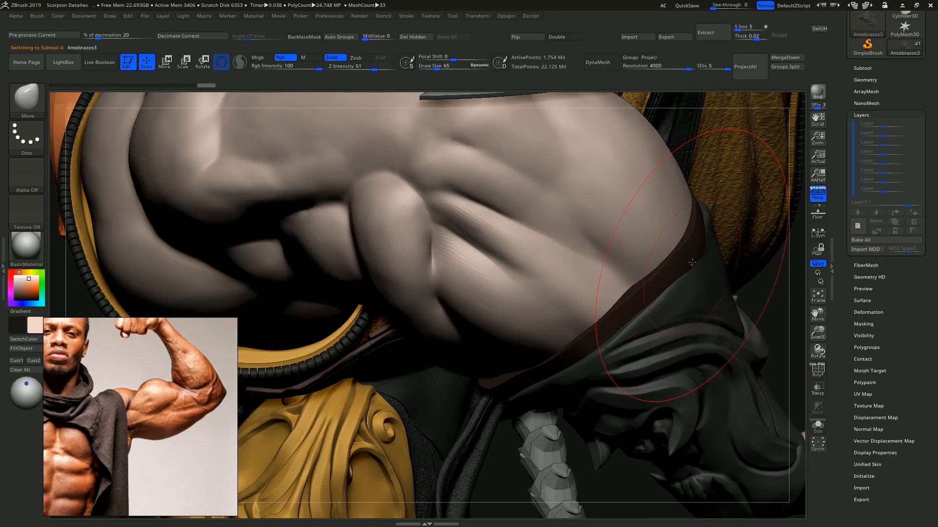
- Reduce the Move brush to draw size 45 for adjusting the upper edge of the Antebrazos3 forearm guard
key(s)
drag(697, 261, 689, 261)
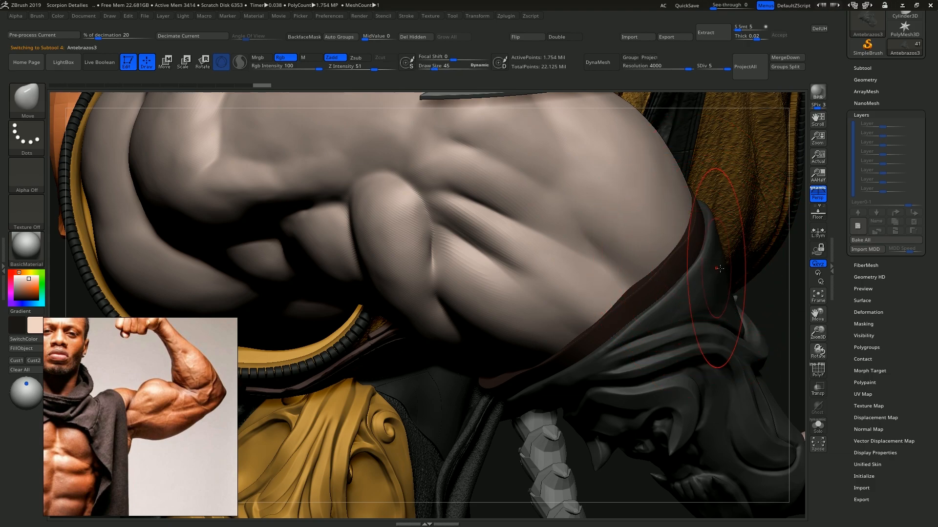